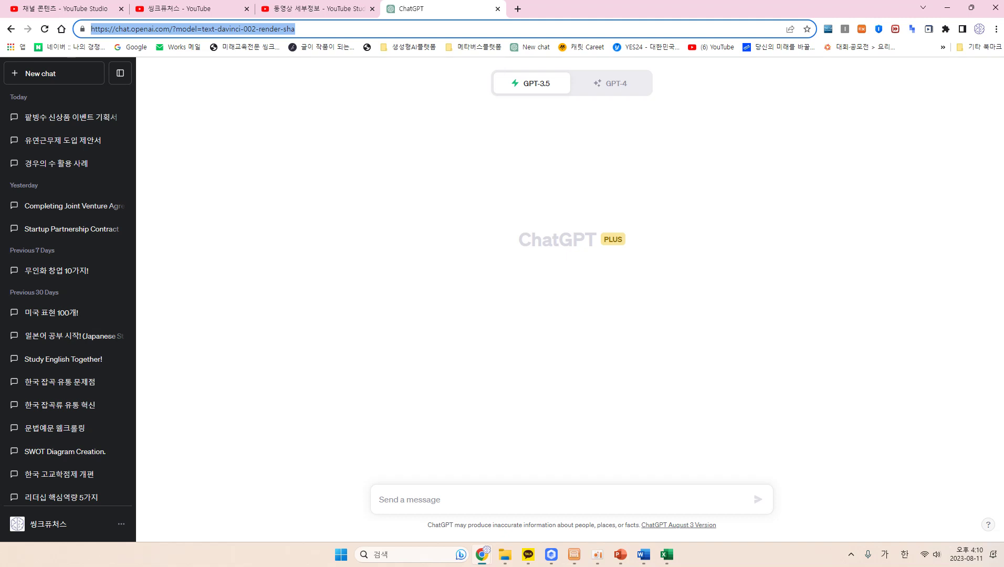
Write a ChatGPT message asking for an Excel formula that counts the men and women in name and gender data.
{"action": "key", "text": "alt+Tab"}
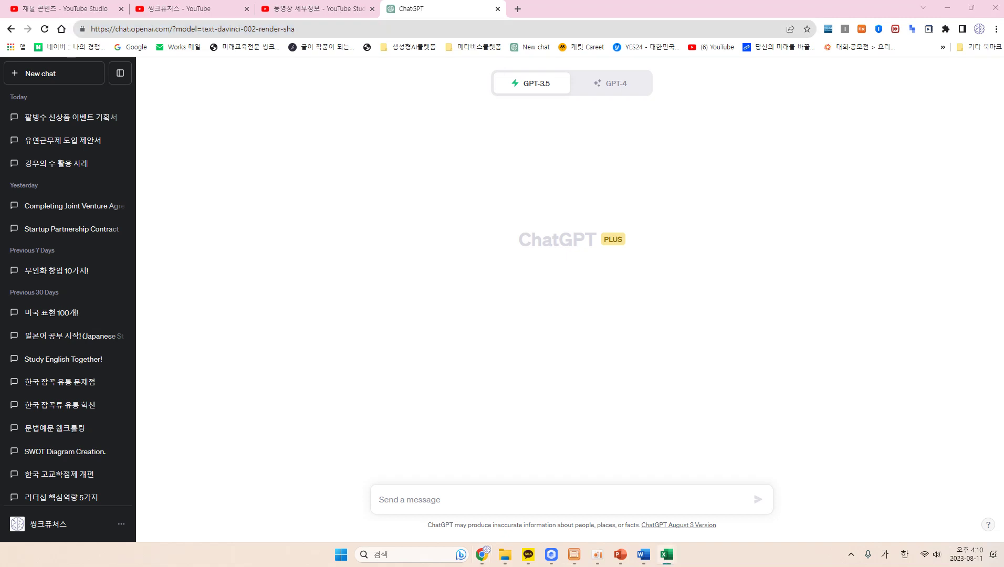
{"action": "left_click", "coordinate": [392, 498]}
{"action": "type", "text": "엑셀에서 성함과 성별 데이터가 있는데 이 중에서 남성과 여성이 몇명인지 계산해서 값으로 변환해 주는 함수식 좀 알려줘"}
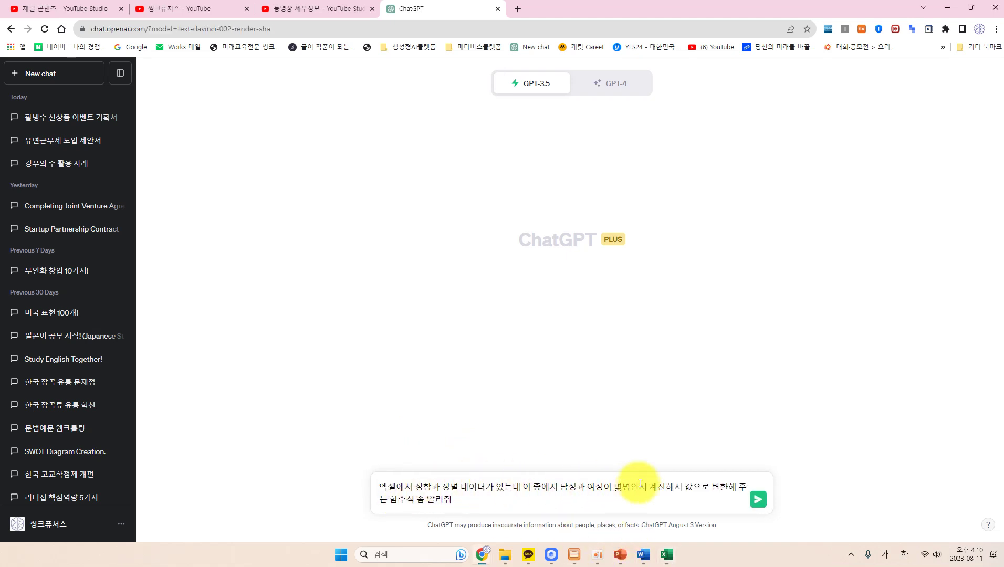
Switch to the Excel workbook 통합 문서4 and examine the 이름/성별 table and the 남성인원 and 여성인원 cells.
{"action": "mouse_move", "coordinate": [665, 554]}
{"action": "left_click", "coordinate": [701, 516]}
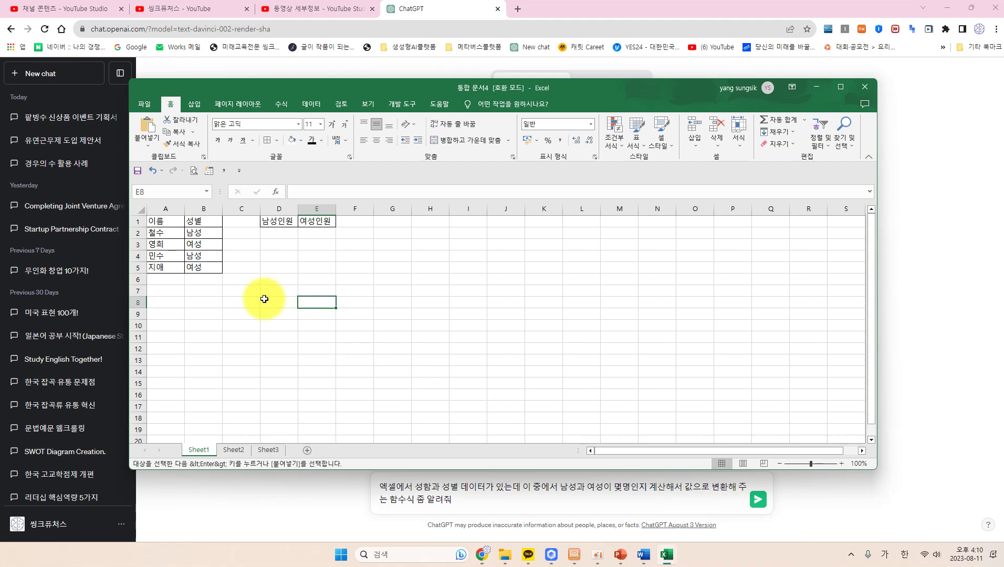
{"action": "left_click_drag", "start_coordinate": [158, 221], "coordinate": [204, 267]}
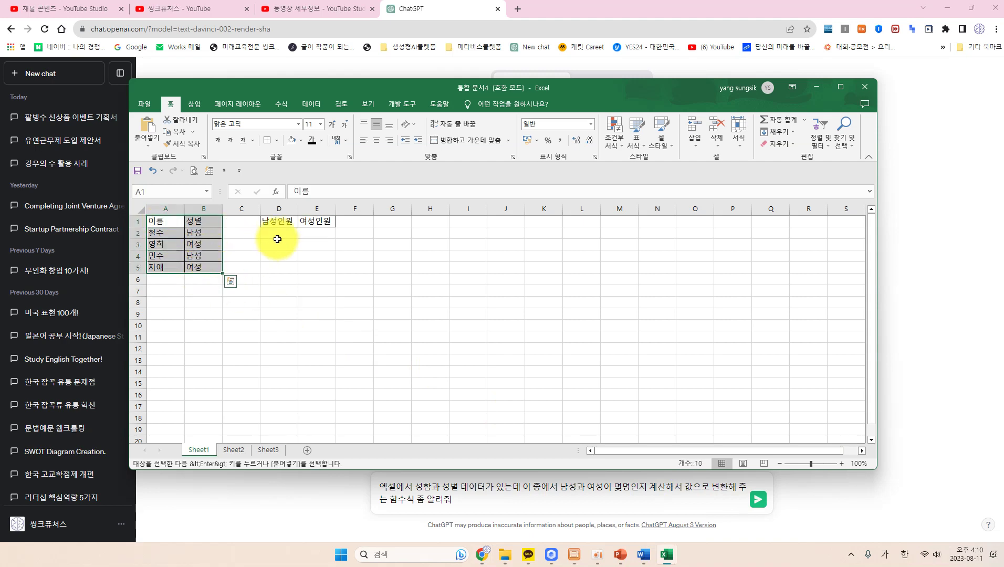
{"action": "left_click_drag", "start_coordinate": [266, 221], "coordinate": [330, 232]}
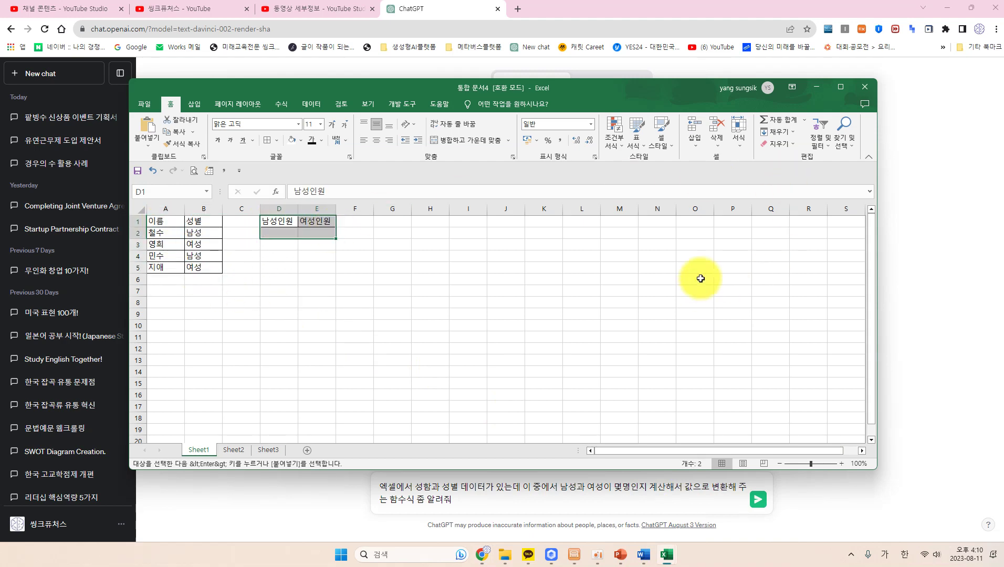
{"action": "left_click", "coordinate": [823, 90]}
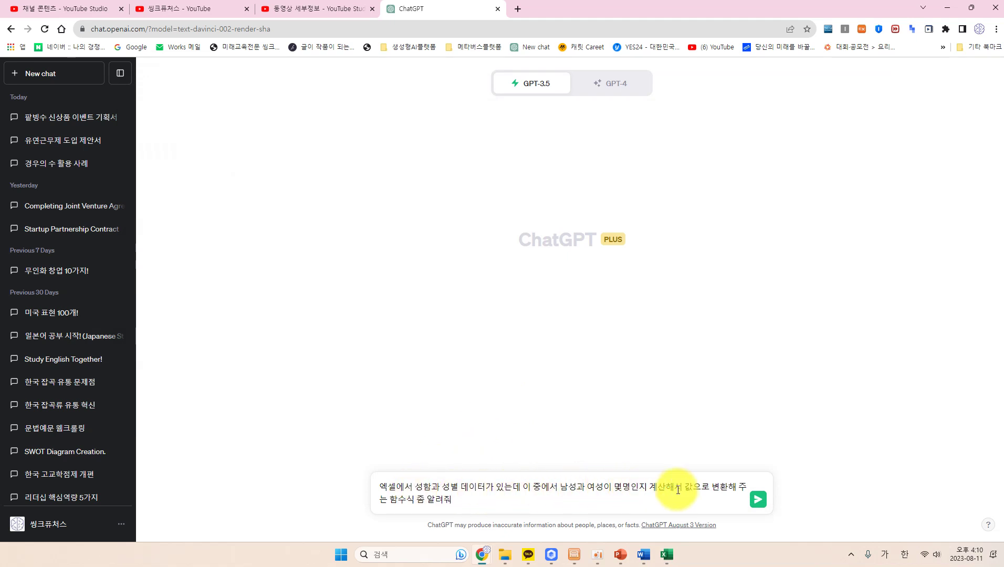
Send the formula question in ChatGPT and copy the suggested COUNTIF formula for counting men.
{"action": "left_click", "coordinate": [757, 500]}
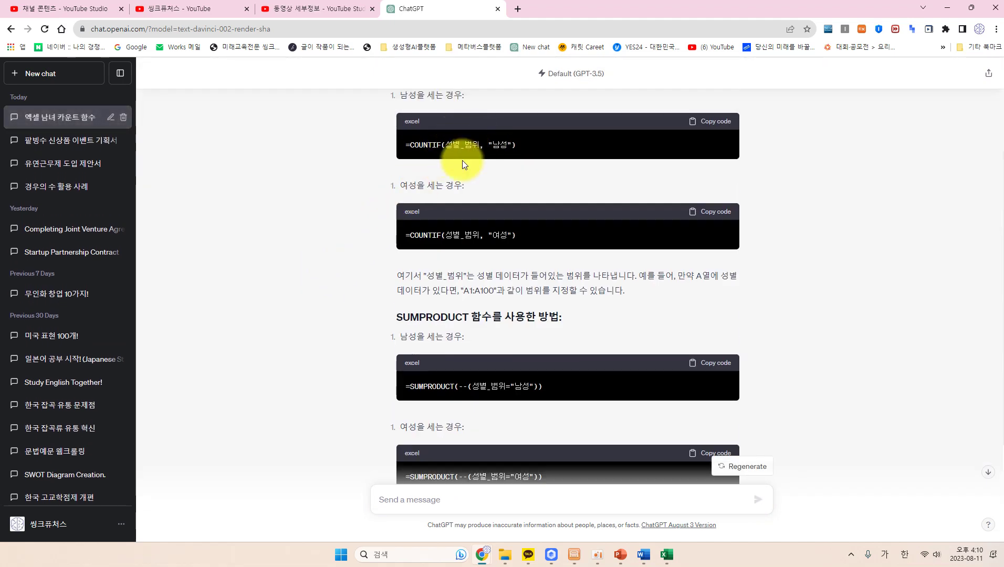
{"action": "scroll", "coordinate": [487, 297], "scroll_direction": "down", "scroll_amount": 4}
{"action": "scroll", "coordinate": [490, 277], "scroll_direction": "up", "scroll_amount": 4}
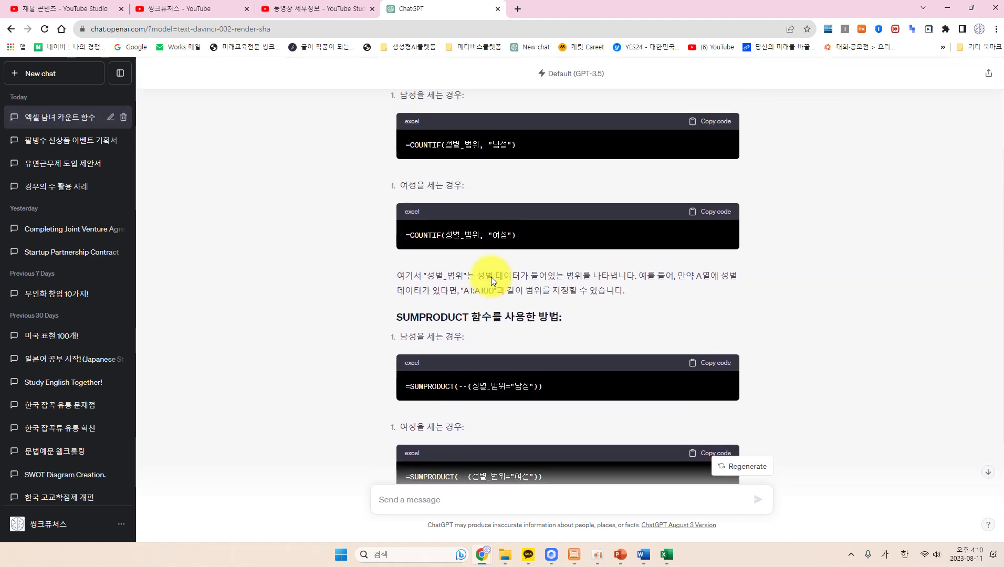
{"action": "scroll", "coordinate": [491, 276], "scroll_direction": "up", "scroll_amount": 3}
{"action": "left_click", "coordinate": [711, 269]}
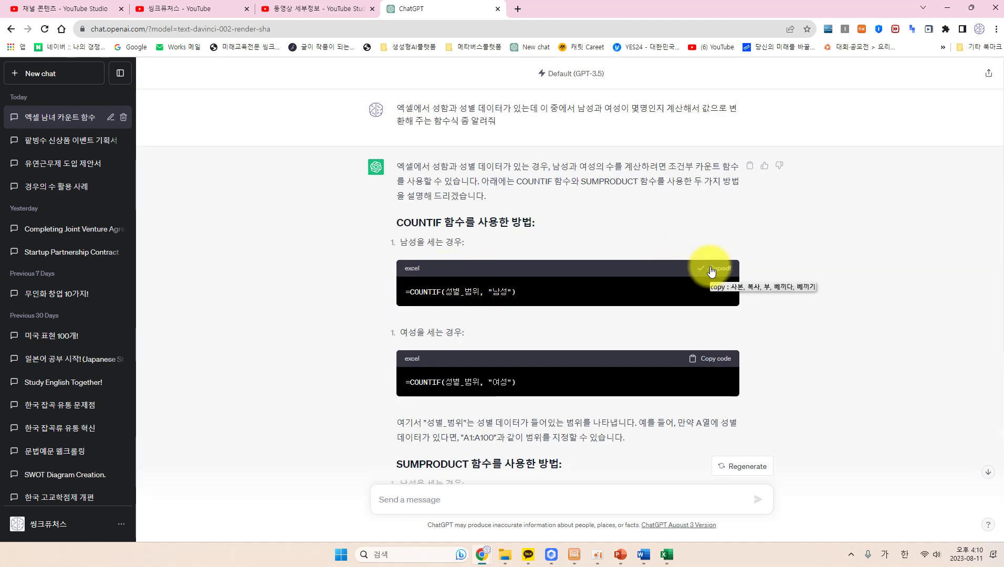
Switch to the Excel workbook 통합 문서4 and paste the copied COUNTIF formula into D2, below 남성인원.
{"action": "mouse_move", "coordinate": [664, 554]}
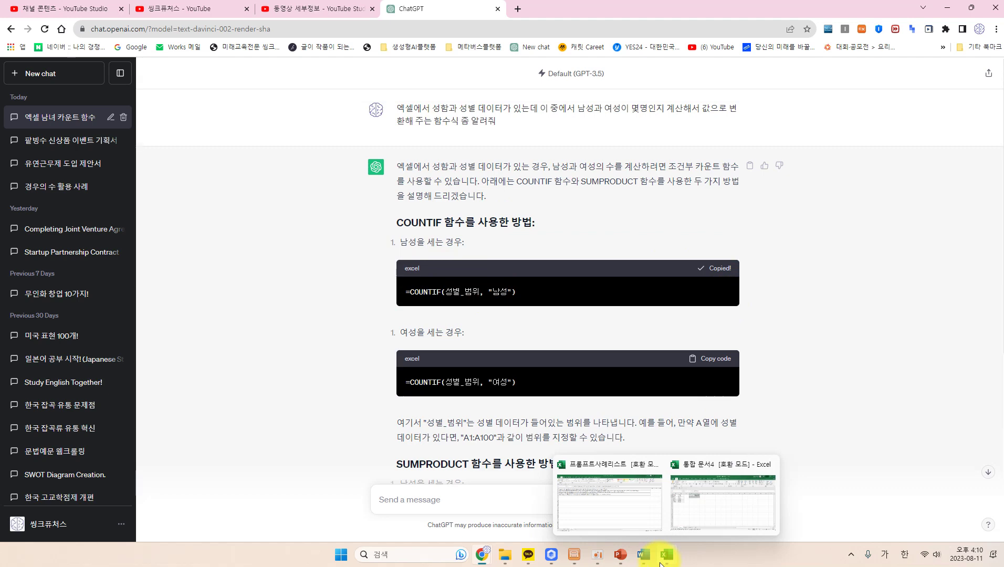
{"action": "left_click", "coordinate": [702, 526]}
{"action": "left_click", "coordinate": [278, 232]}
{"action": "key", "text": "ctrl+v"}
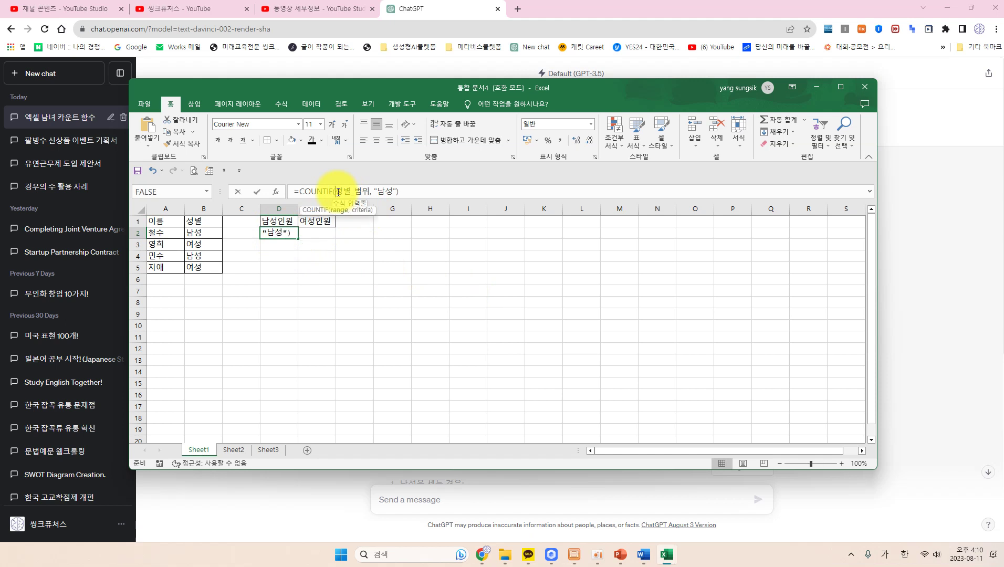
Replace the 성별_범위 placeholder in the D2 formula with the range B2:B5 and commit the formula.
{"action": "left_click", "coordinate": [336, 192]}
{"action": "left_click", "coordinate": [202, 235]}
{"action": "left_click_drag", "start_coordinate": [203, 236], "coordinate": [203, 267]}
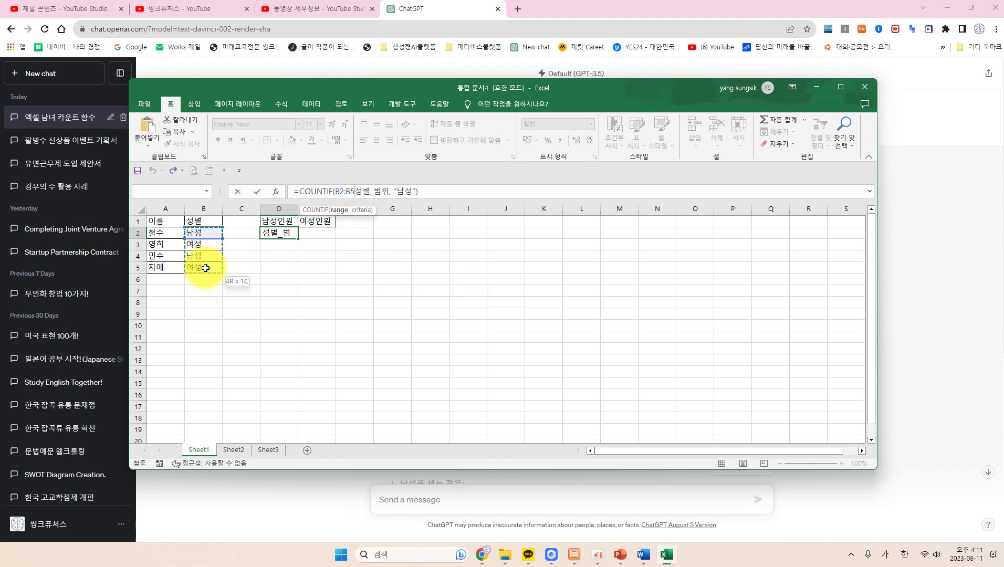
{"action": "key", "text": "Delete"}
{"action": "key", "text": "Delete"}
{"action": "key", "text": "Delete"}
{"action": "key", "text": "Delete"}
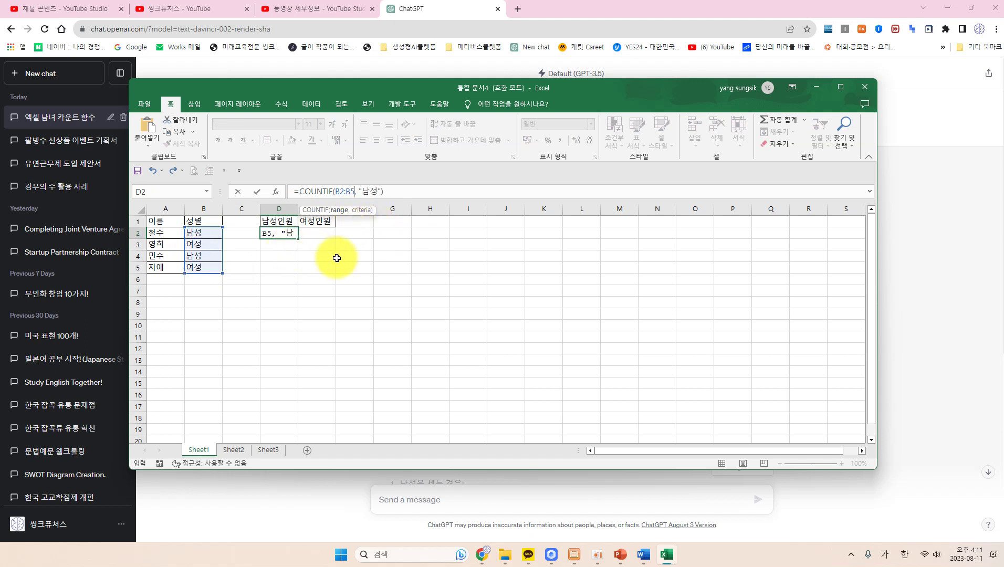
{"action": "key", "text": "Return"}
Copy the COUNTIF formula from D2 into E2, below 여성인원.
{"action": "left_click", "coordinate": [280, 233]}
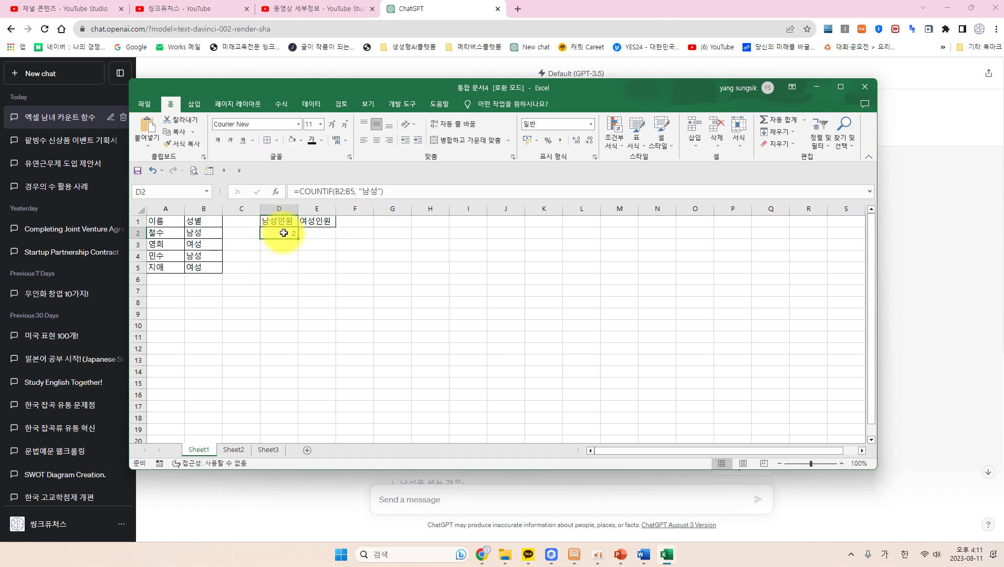
{"action": "key", "text": "ctrl+c"}
{"action": "left_click", "coordinate": [317, 232]}
{"action": "key", "text": "ctrl+v"}
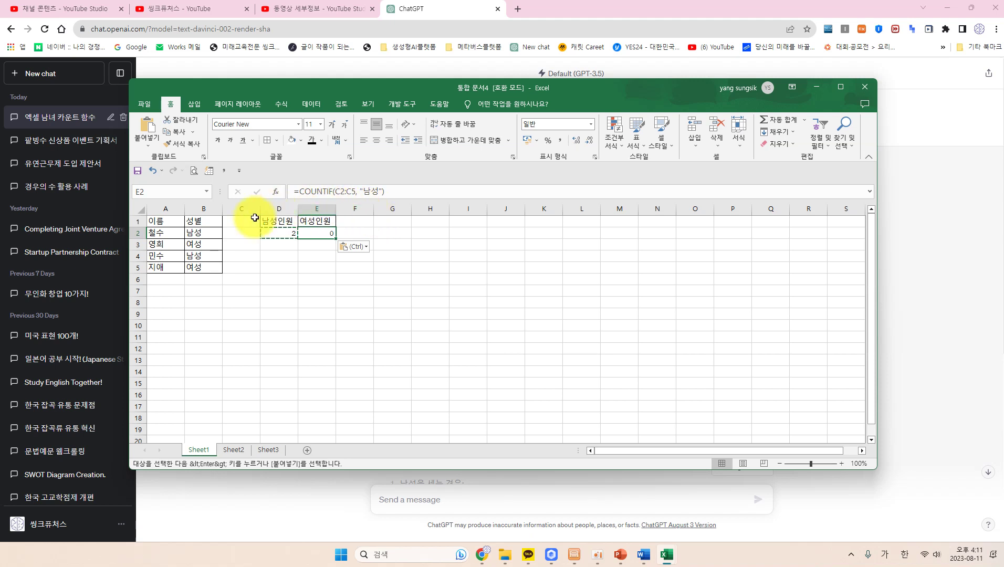
Correct the E2 formula to use the range B2:B5 and the criterion "여성".
{"action": "left_click", "coordinate": [336, 192]}
{"action": "left_click_drag", "start_coordinate": [193, 233], "coordinate": [201, 269]}
{"action": "key", "text": "Delete"}
{"action": "key", "text": "Delete"}
{"action": "key", "text": "Delete"}
{"action": "key", "text": "Delete"}
{"action": "key", "text": "Delete"}
{"action": "left_click", "coordinate": [361, 192]}
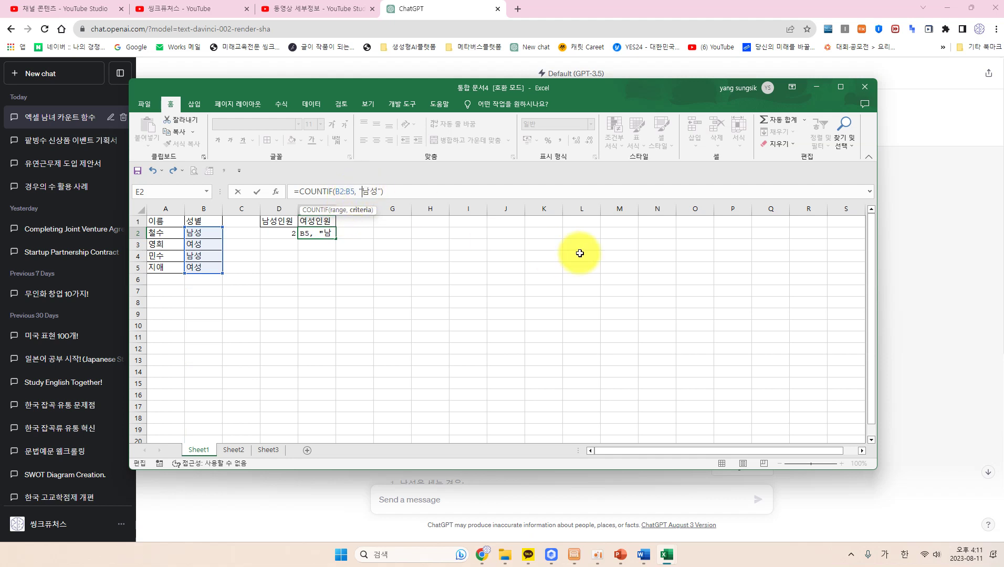
{"action": "type", "text": "여"}
{"action": "key", "text": "Return"}
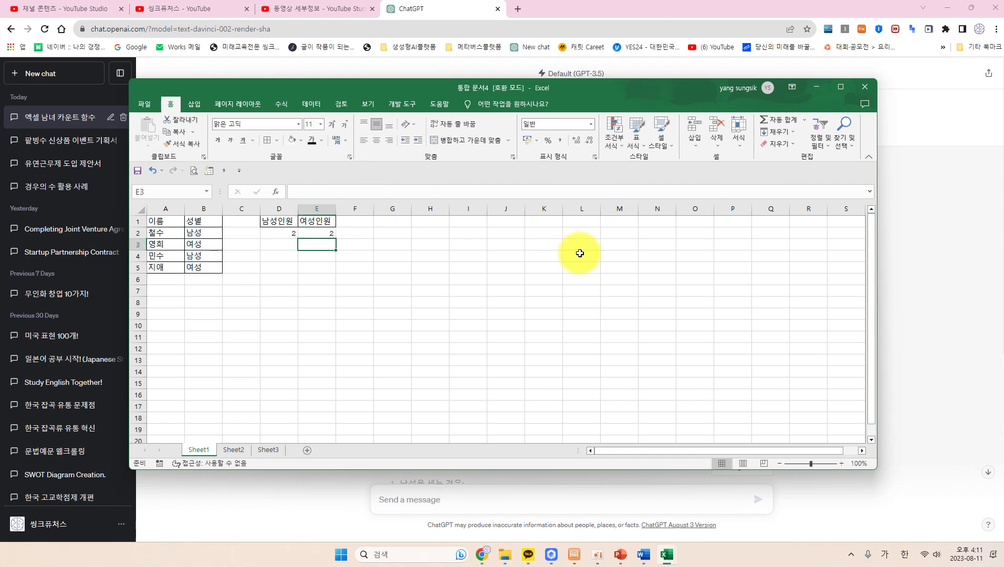
Check the male and female counts against the 성별 entries in column B.
{"action": "left_click", "coordinate": [284, 233]}
{"action": "left_click", "coordinate": [194, 244]}
{"action": "left_click", "coordinate": [192, 269]}
{"action": "left_click", "coordinate": [316, 289]}
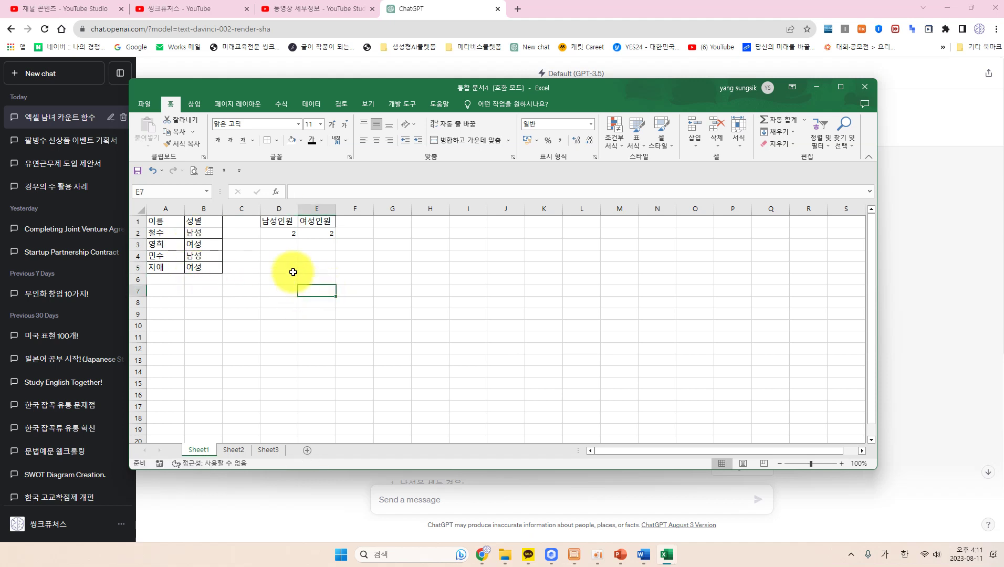
Open Sheet2 and examine the 판매단가 and 예상이익 table, especially the profit values in B2:B4.
{"action": "left_click", "coordinate": [235, 451]}
{"action": "left_click", "coordinate": [423, 335]}
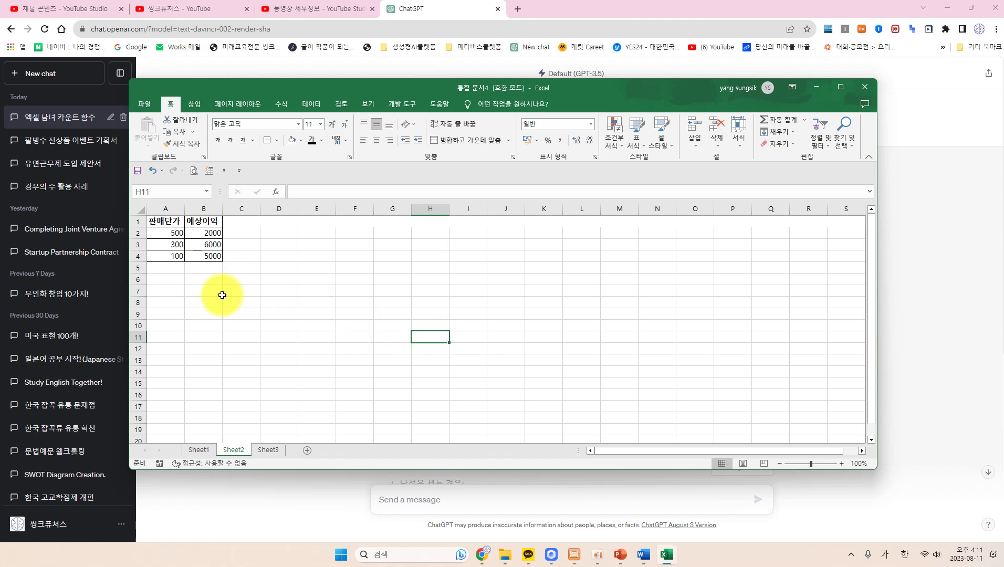
{"action": "left_click_drag", "start_coordinate": [157, 221], "coordinate": [206, 257]}
{"action": "left_click", "coordinate": [256, 258]}
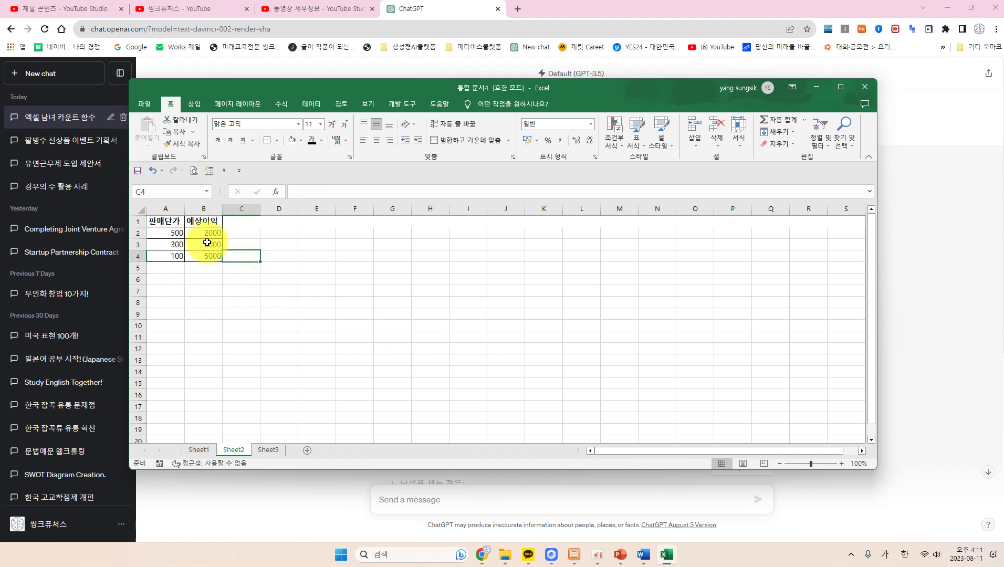
{"action": "left_click_drag", "start_coordinate": [202, 233], "coordinate": [211, 258]}
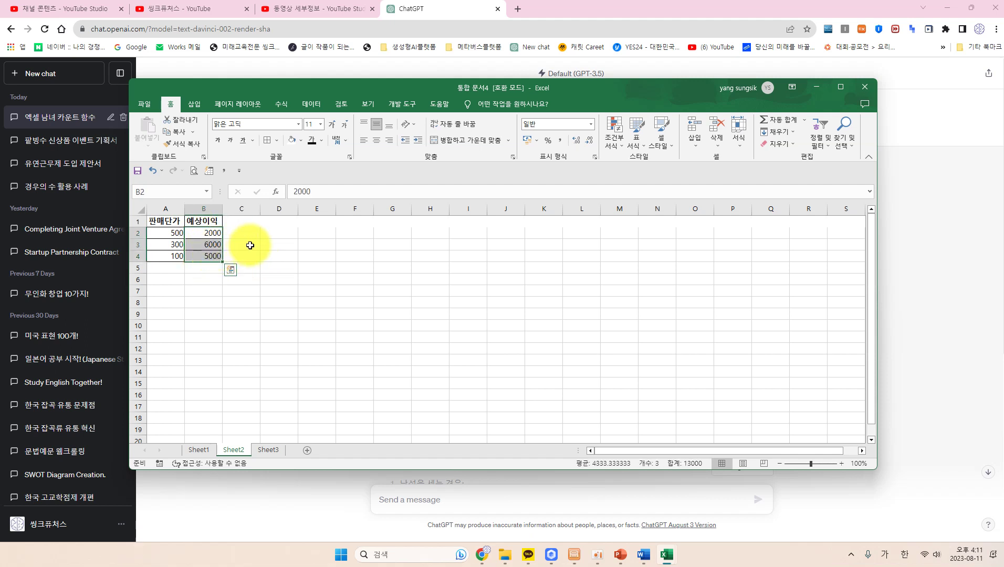
{"action": "left_click", "coordinate": [279, 267]}
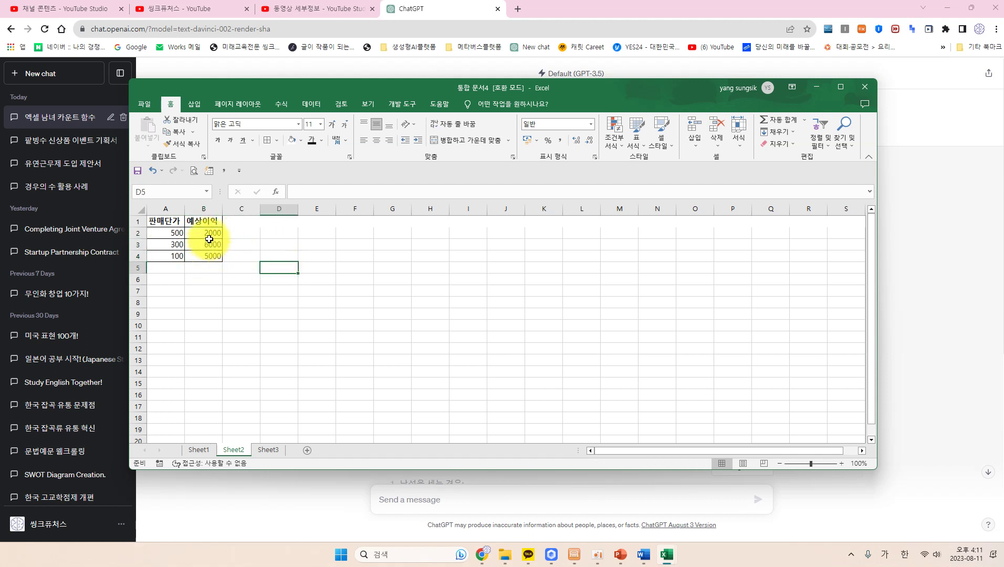
Ask ChatGPT how to color Excel cells green for operating profit of 5000원 or more and red for less than 5000원.
{"action": "left_click", "coordinate": [412, 496]}
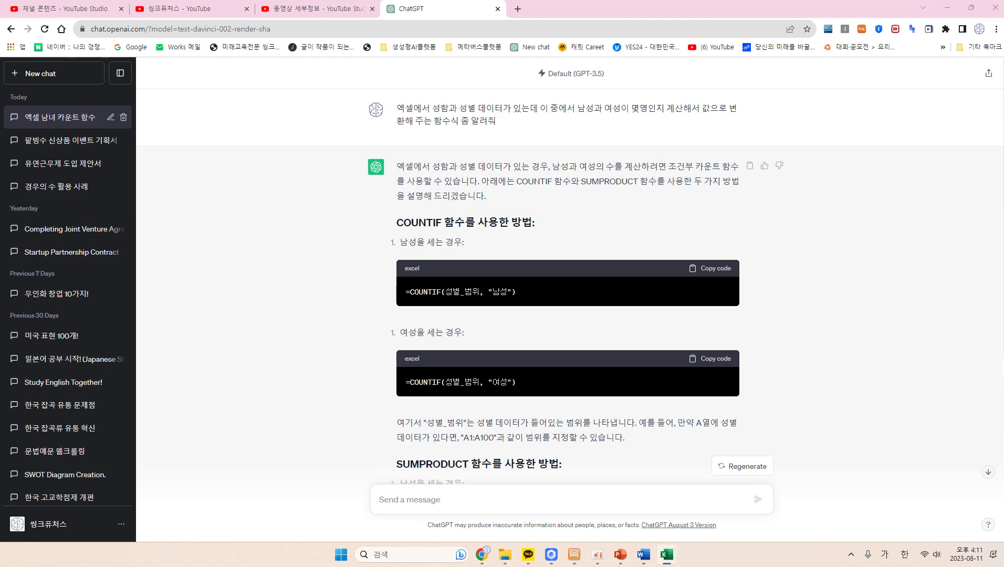
{"action": "key", "text": "ctrl+v"}
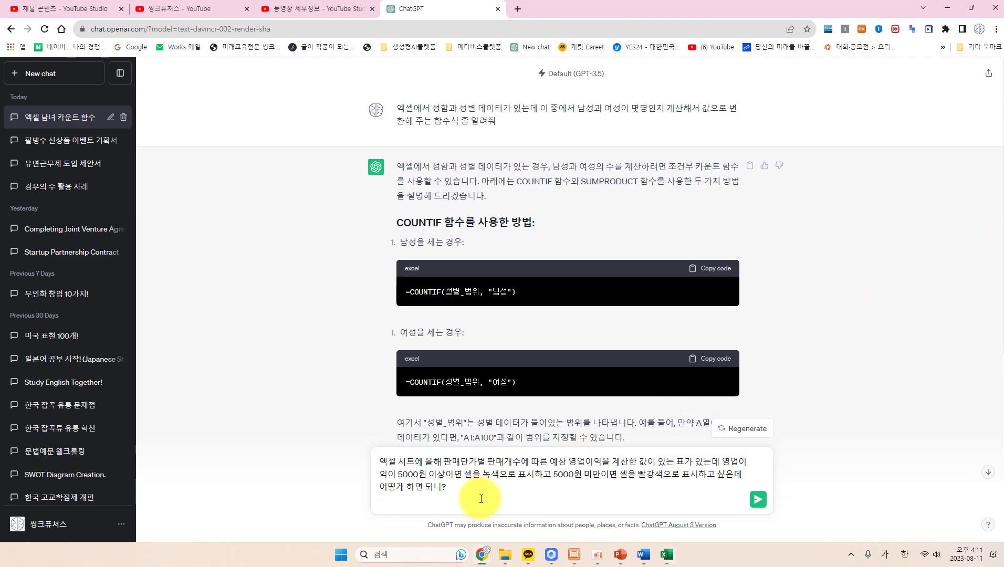
{"action": "key", "text": "BackSpace"}
{"action": "left_click", "coordinate": [757, 499]}
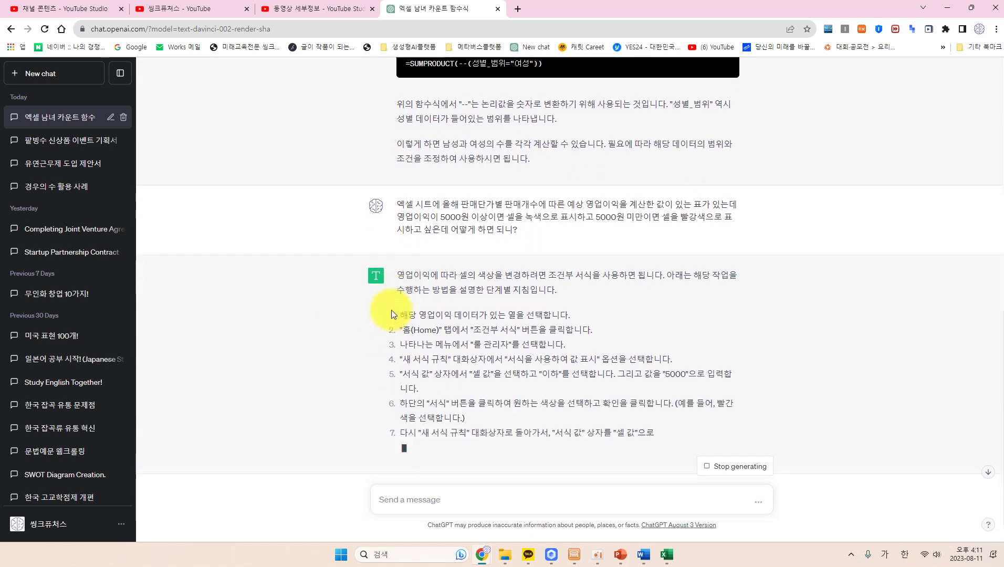
Read ChatGPT's step-by-step instructions for coloring the profit cells with conditional formatting.
{"action": "left_click_drag", "start_coordinate": [390, 281], "coordinate": [519, 336]}
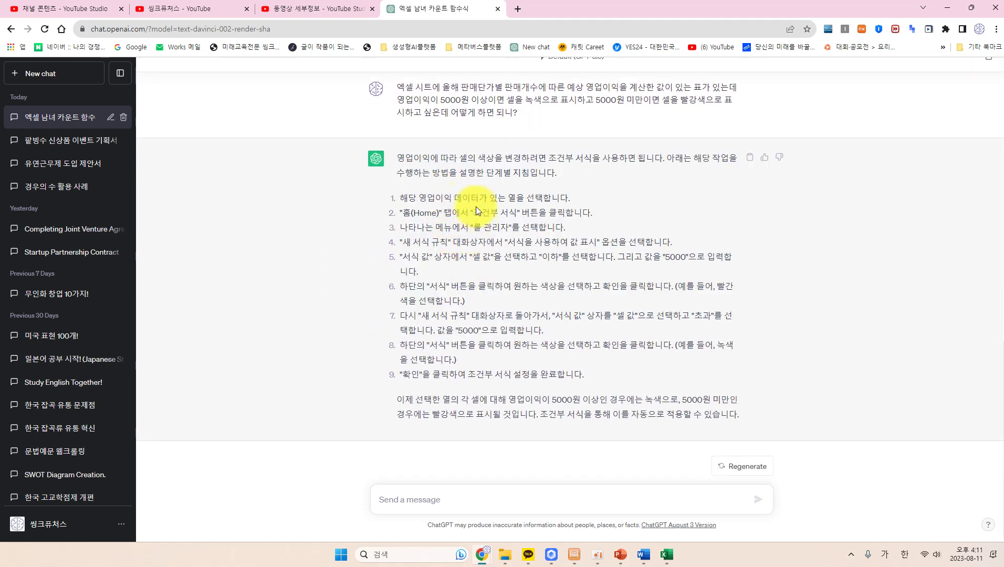
{"action": "left_click_drag", "start_coordinate": [418, 198], "coordinate": [519, 215]}
{"action": "left_click", "coordinate": [430, 229]}
{"action": "left_click_drag", "start_coordinate": [451, 228], "coordinate": [519, 329]}
In the Excel workbook 통합 문서4, highlight cells in B2:B4 greater than 5000 with 진한 녹색 텍스트가 있는 녹색 채우기.
{"action": "mouse_move", "coordinate": [666, 554]}
{"action": "left_click", "coordinate": [706, 508]}
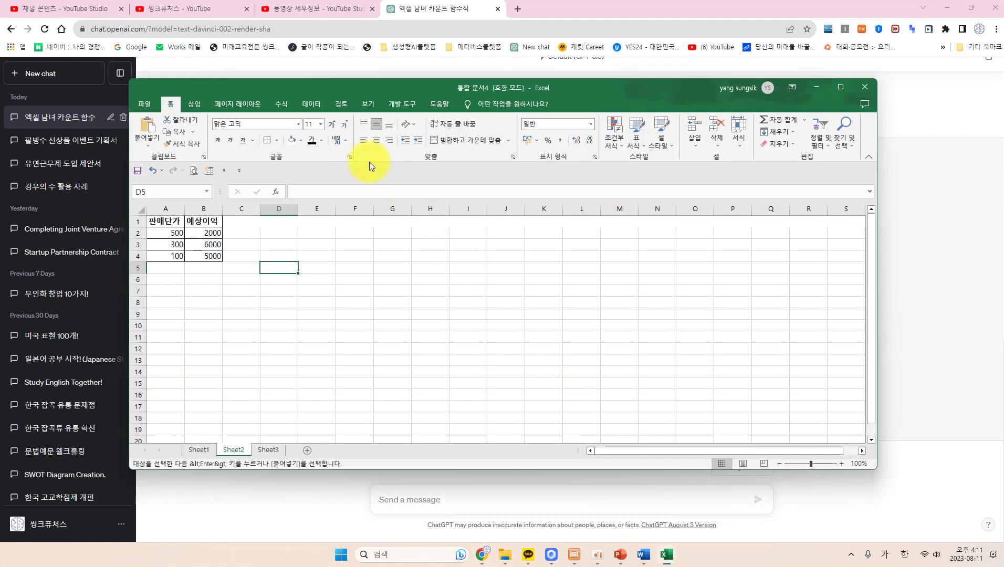
{"action": "left_click_drag", "start_coordinate": [206, 232], "coordinate": [206, 258]}
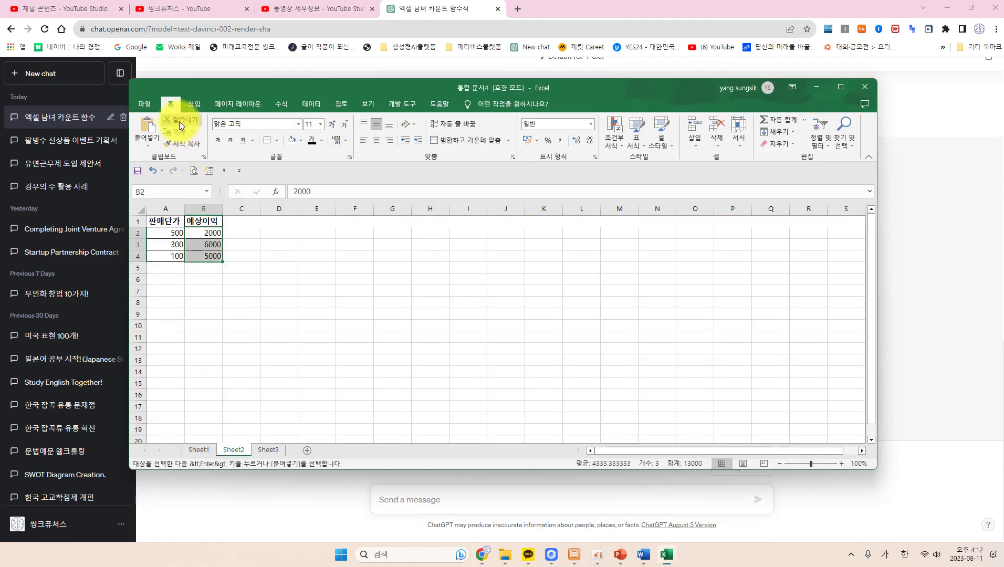
{"action": "left_click", "coordinate": [611, 143]}
{"action": "mouse_move", "coordinate": [667, 166]}
{"action": "left_click", "coordinate": [730, 165]}
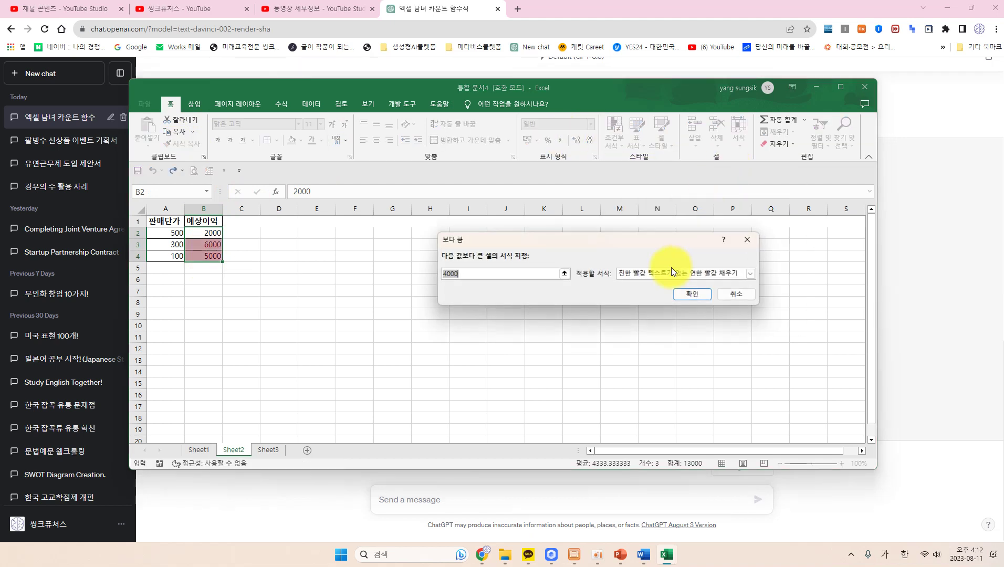
{"action": "type", "text": "5000"}
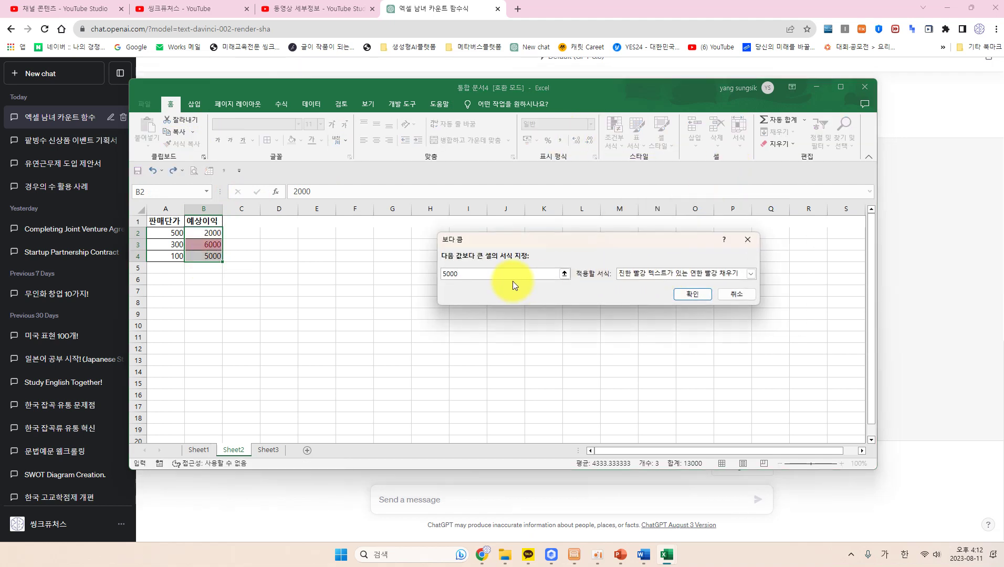
{"action": "left_click", "coordinate": [750, 275]}
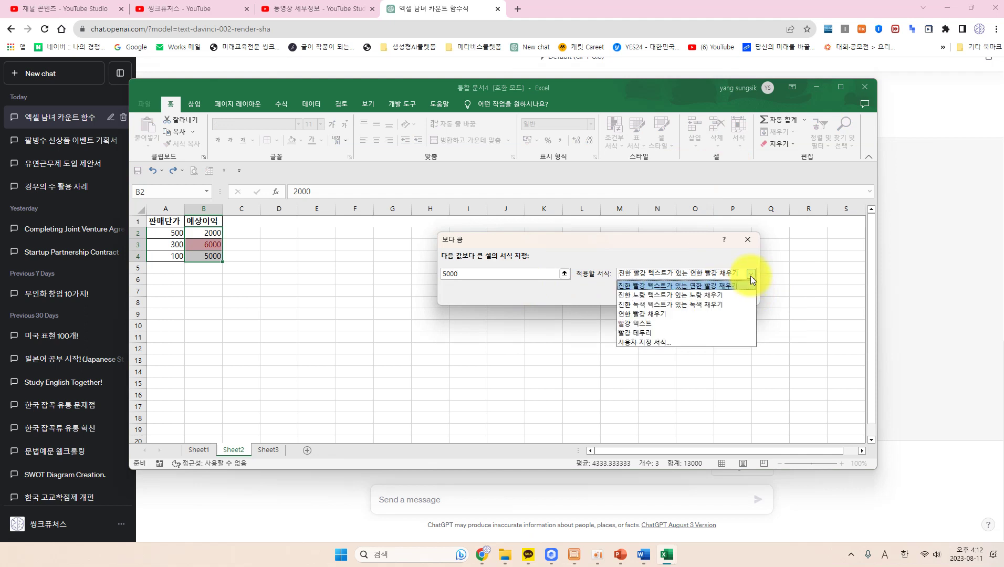
{"action": "left_click", "coordinate": [678, 303]}
{"action": "left_click", "coordinate": [691, 294]}
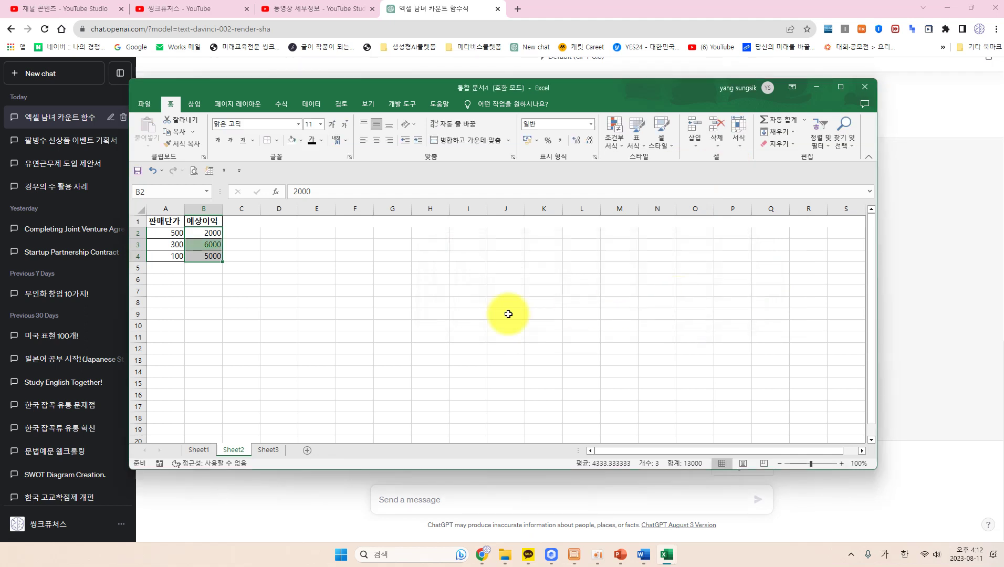
Highlight cells in B2:B4 less than 5000 with 진한 빨강 텍스트가 있는 연한 빨강 채우기.
{"action": "left_click", "coordinate": [621, 147]}
{"action": "mouse_move", "coordinate": [646, 165]}
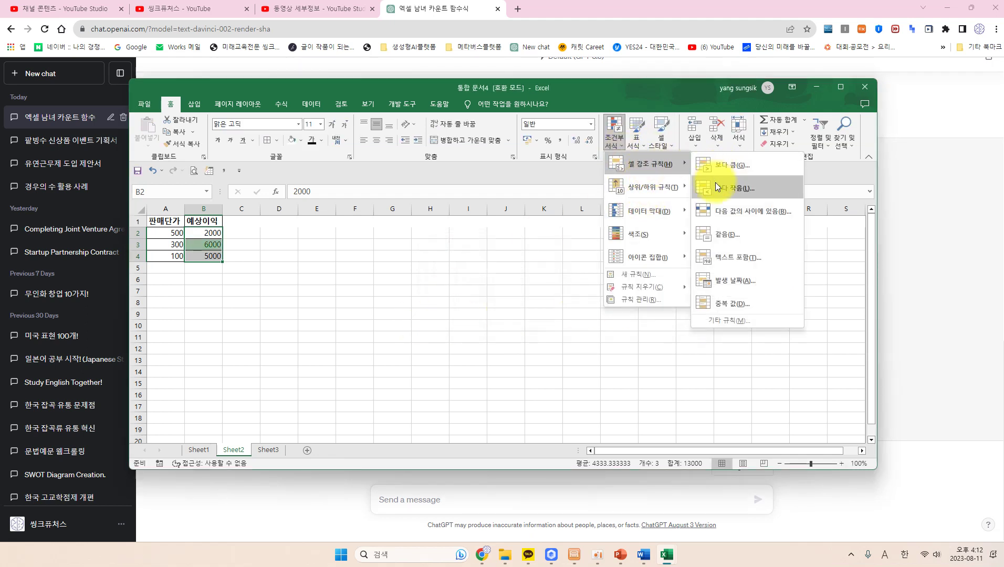
{"action": "left_click", "coordinate": [730, 188]}
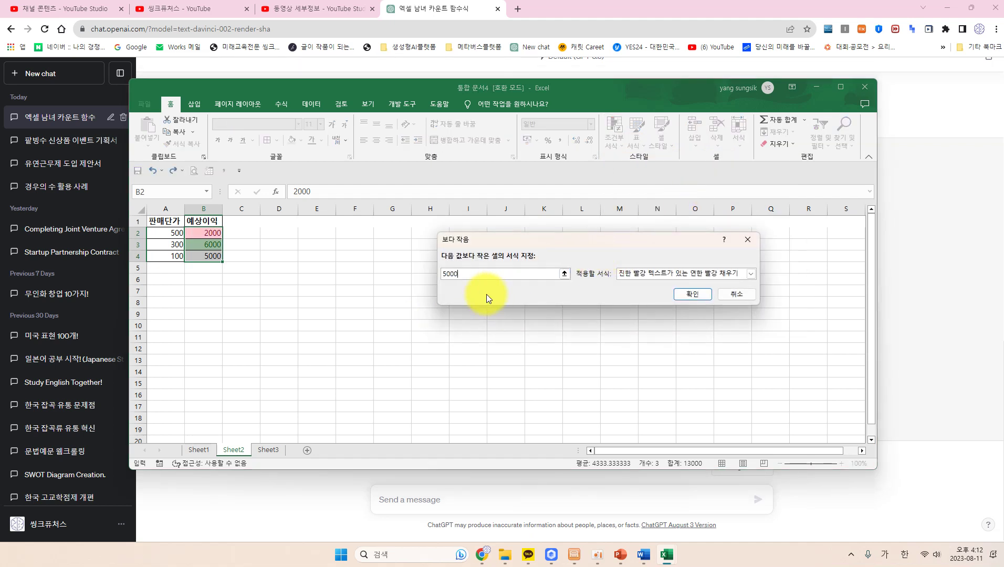
{"action": "left_click", "coordinate": [684, 295]}
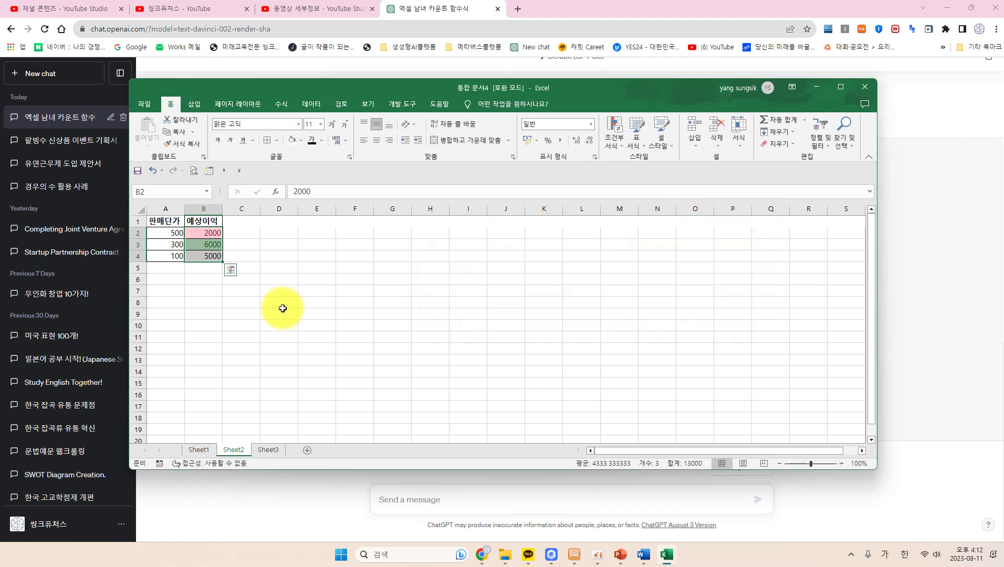
{"action": "left_click_drag", "start_coordinate": [166, 209], "coordinate": [192, 231]}
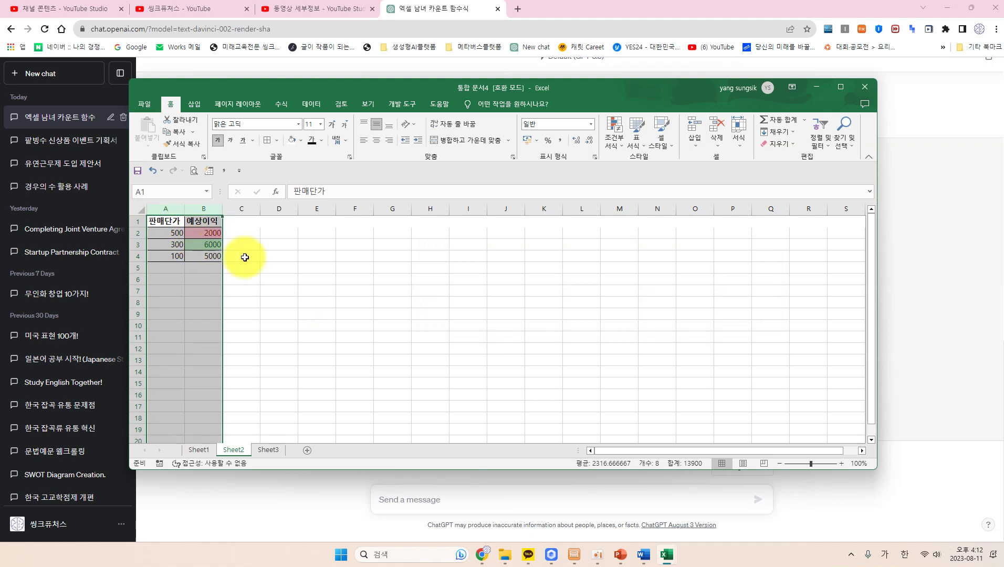
{"action": "left_click", "coordinate": [294, 260]}
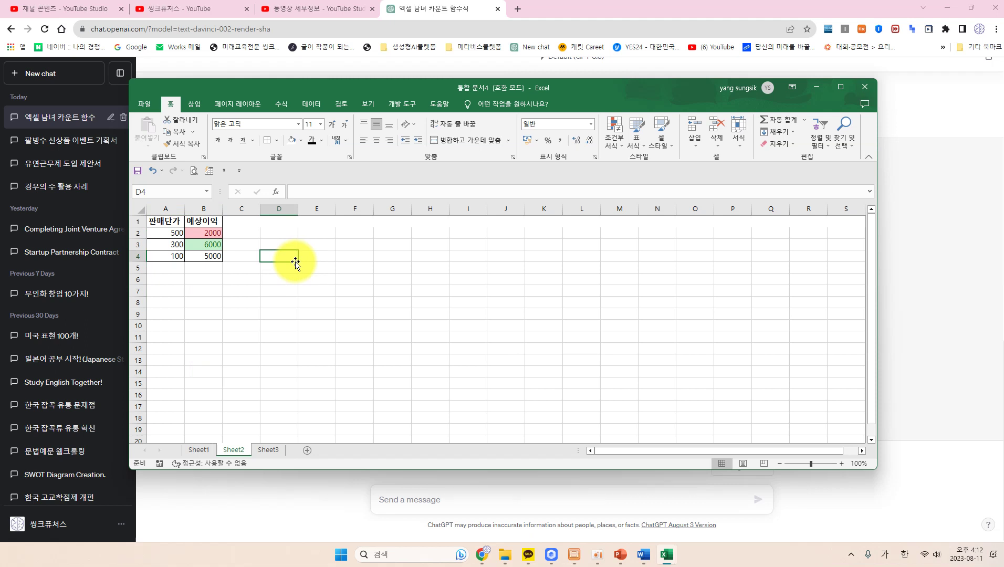
{"action": "left_click", "coordinate": [940, 467]}
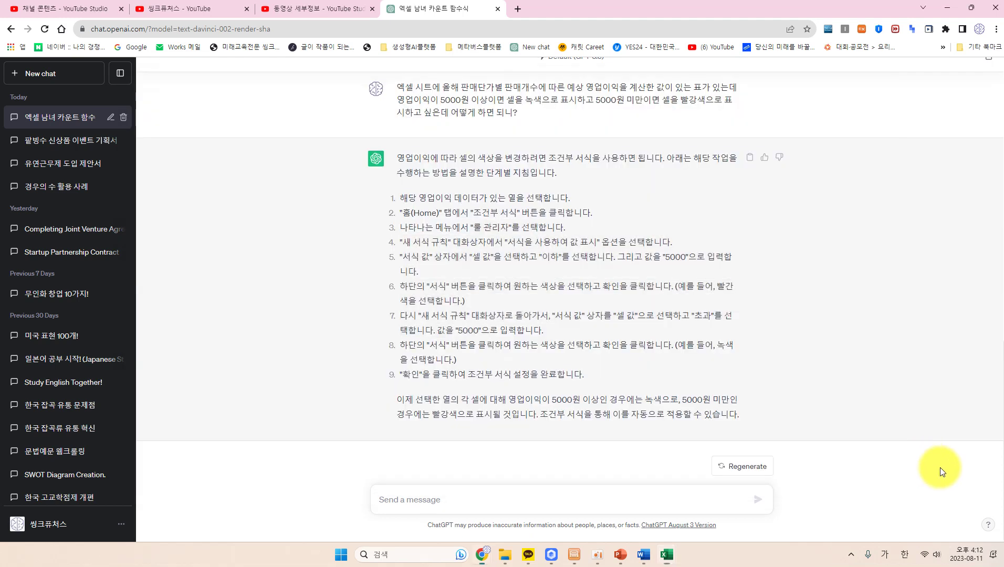
{"action": "left_click", "coordinate": [672, 482]}
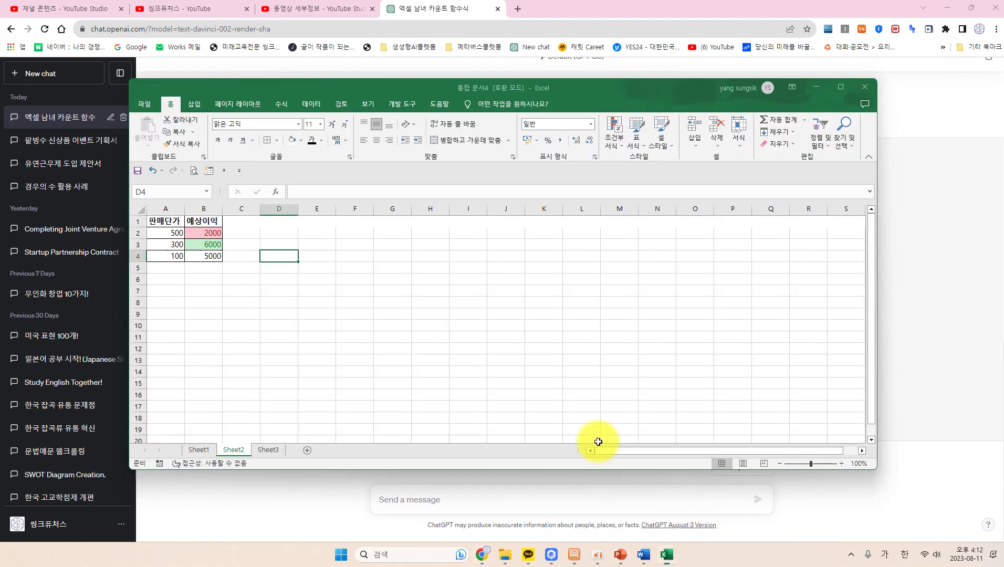
Examine the ID, 상품명 and 단가 table and the ID입력란 lookup cells on Sheet3.
{"action": "left_click", "coordinate": [268, 450]}
{"action": "left_click_drag", "start_coordinate": [163, 220], "coordinate": [249, 260]}
{"action": "left_click", "coordinate": [165, 223]}
{"action": "left_click", "coordinate": [192, 220]}
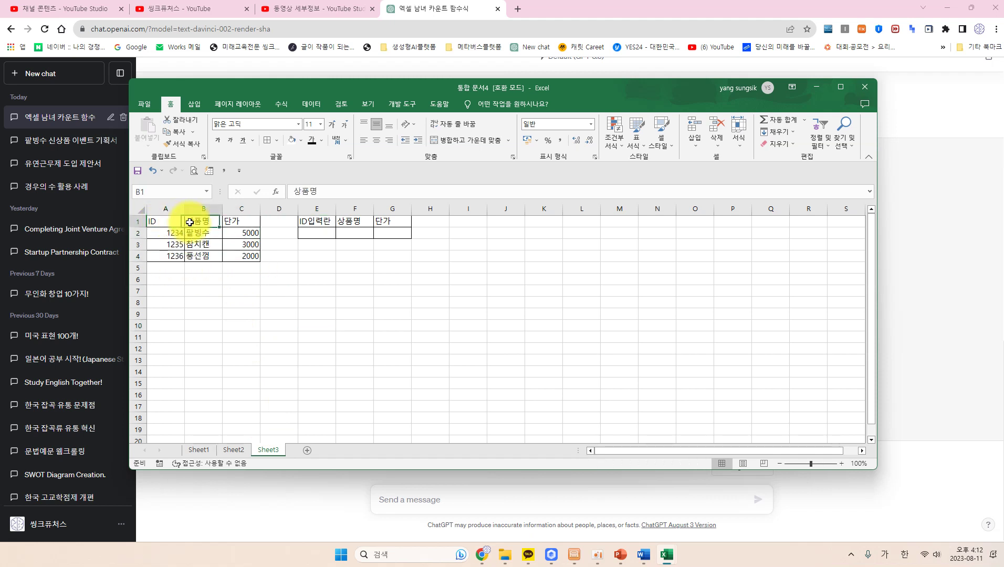
{"action": "left_click_drag", "start_coordinate": [161, 222], "coordinate": [252, 262]}
{"action": "left_click", "coordinate": [304, 224]}
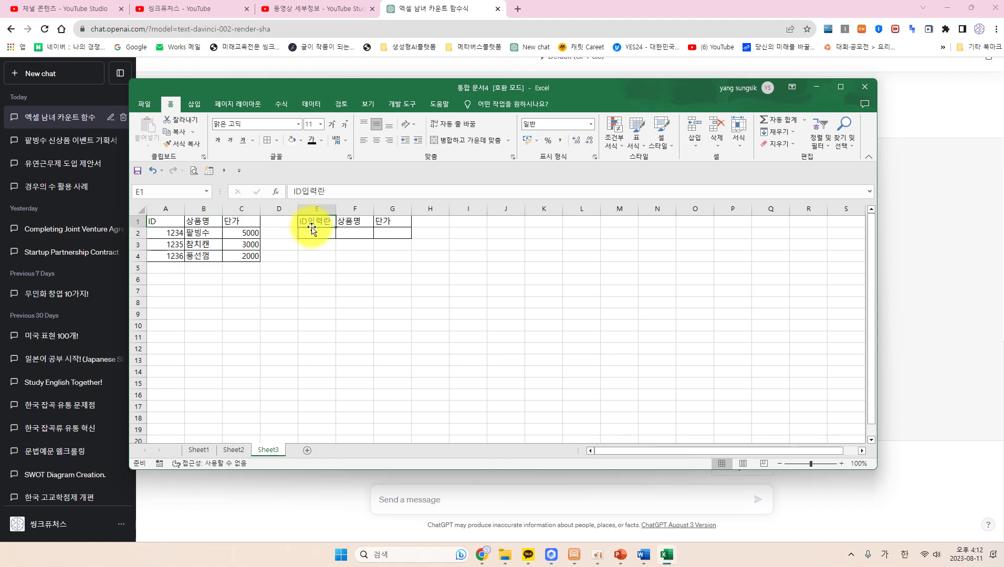
{"action": "left_click", "coordinate": [307, 232]}
{"action": "left_click", "coordinate": [153, 232]}
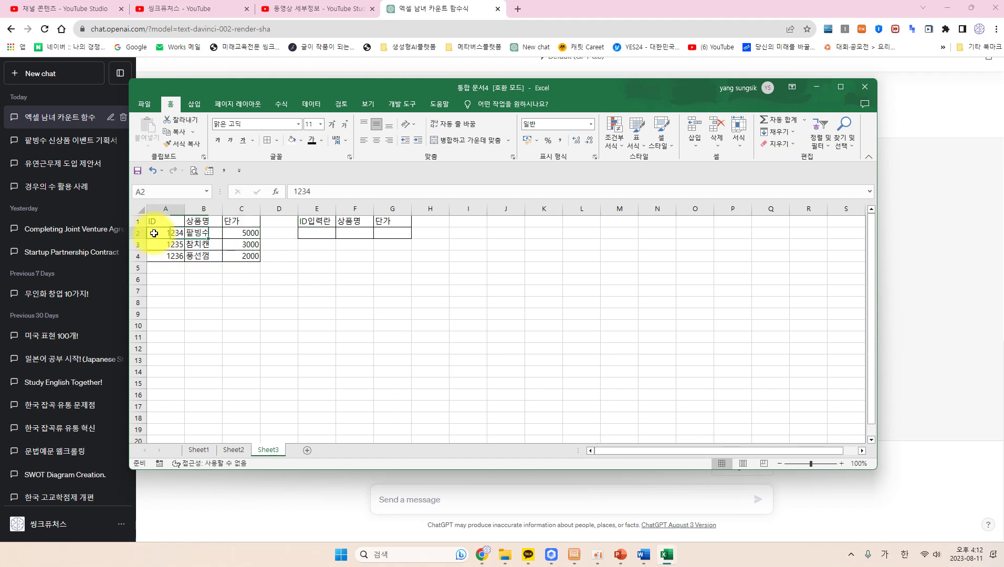
{"action": "left_click", "coordinate": [310, 232]}
{"action": "left_click", "coordinate": [394, 234]}
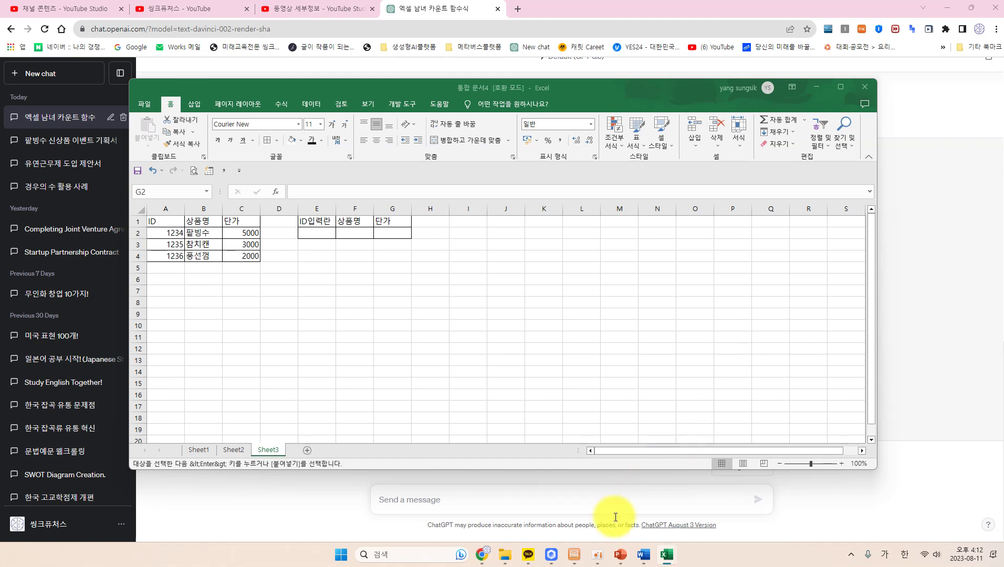
Ask ChatGPT for an Excel formula that automatically shows 상품명 and 단가 in cells beside an entered ID.
{"action": "left_click", "coordinate": [558, 497]}
{"action": "type", "text": "엑셀 데이터의 열항목이 ID, 상품명, 단가인 데이터가 있는데 다른 셀에서 ID만 입력하면 오른쪽 행으로 상품명과 단가를 자동으로 나타나게 해 주는 함수식 좀 알려줘."}
{"action": "key", "text": "BackSpace"}
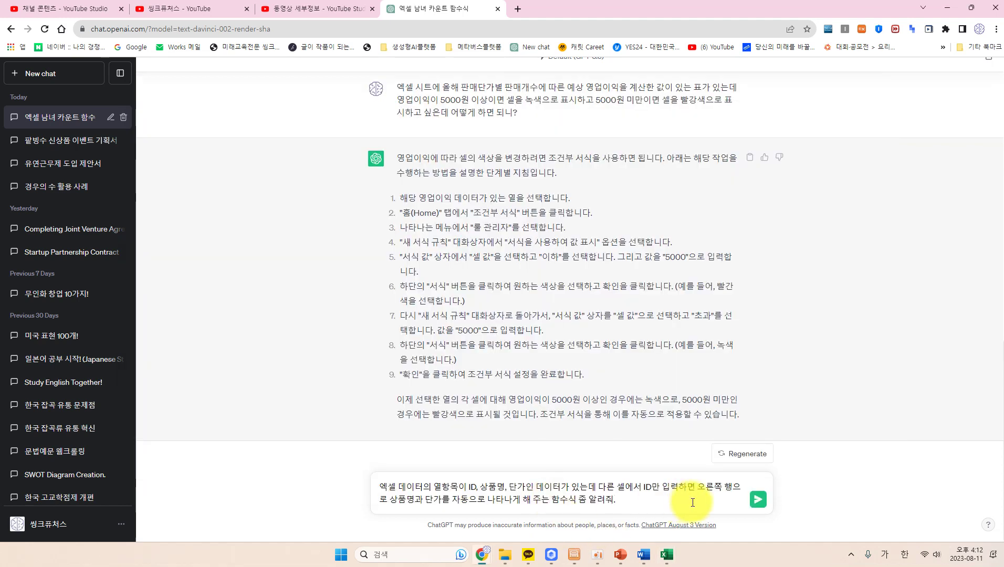
{"action": "left_click", "coordinate": [758, 501]}
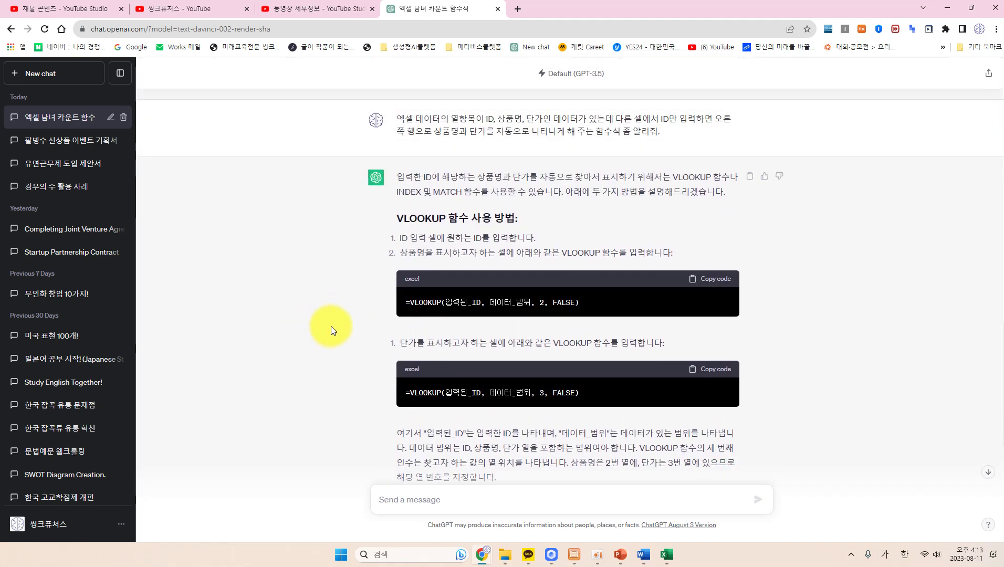
Copy ChatGPT's VLOOKUP formula for 상품명 and paste it into F2 on Sheet3 of the Excel workbook 통합 문서4.
{"action": "scroll", "coordinate": [525, 331], "scroll_direction": "down", "scroll_amount": 2}
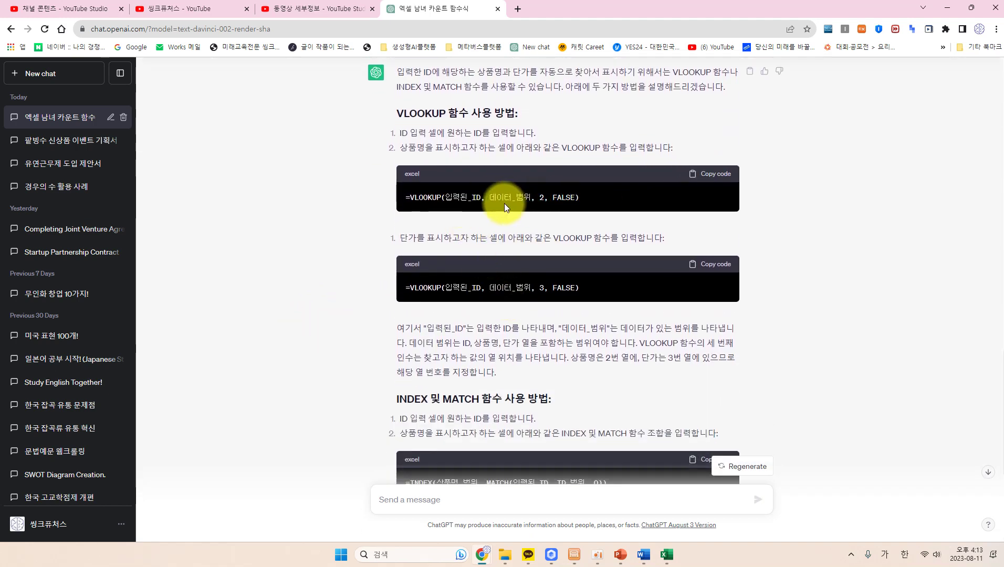
{"action": "left_click", "coordinate": [715, 179]}
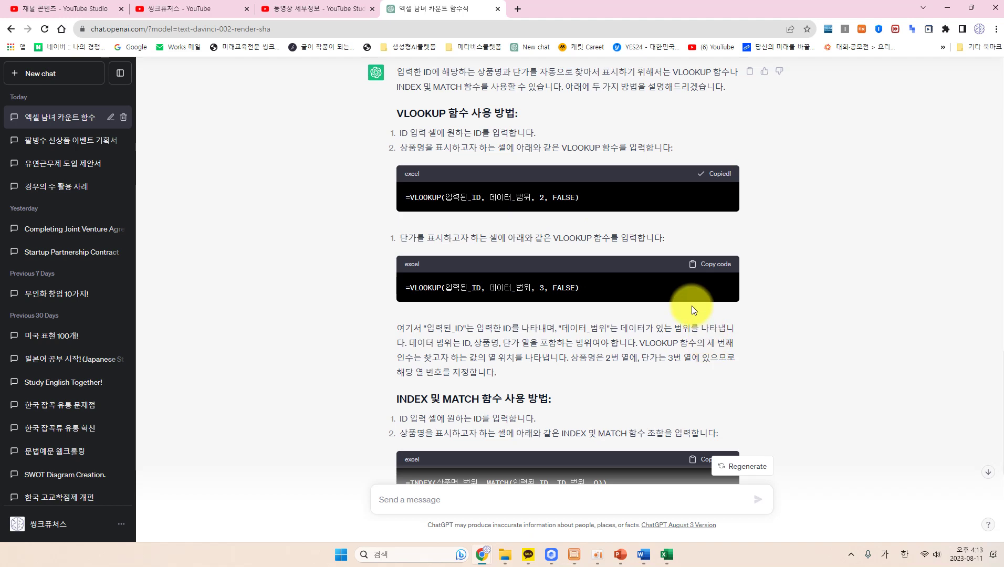
{"action": "mouse_move", "coordinate": [665, 552]}
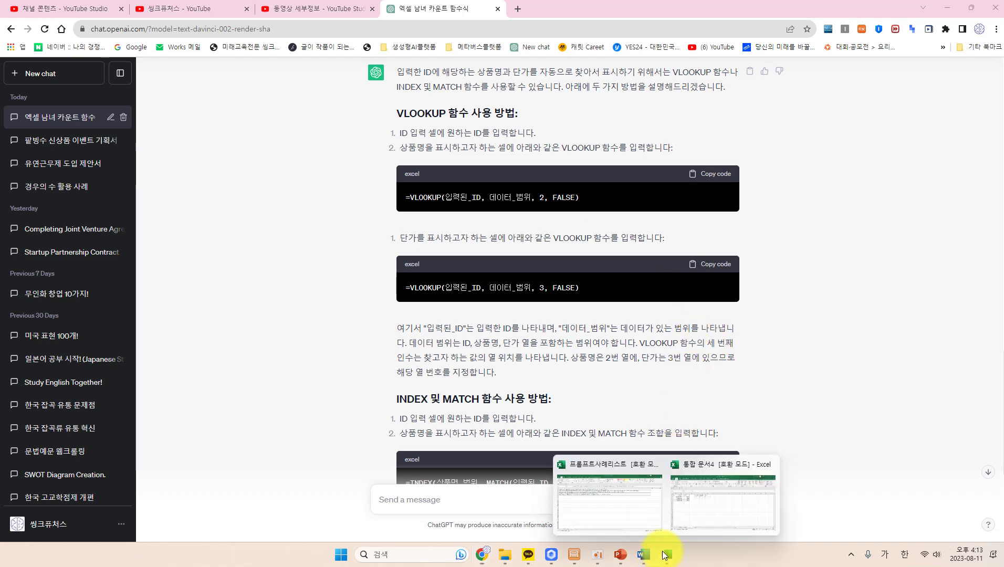
{"action": "left_click", "coordinate": [703, 517]}
{"action": "left_click", "coordinate": [364, 238]}
{"action": "key", "text": "ctrl+v"}
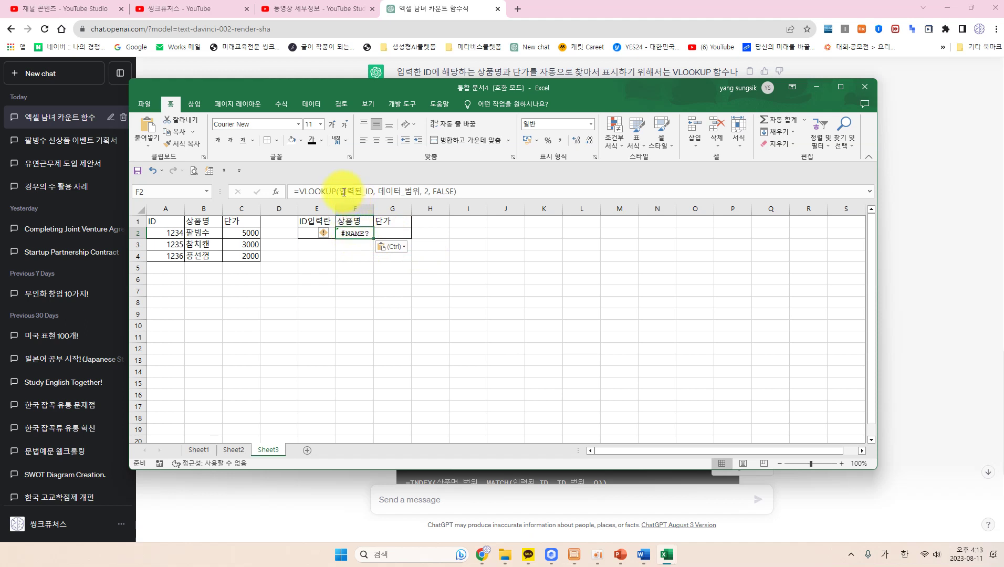
Replace the placeholder arguments in F2's VLOOKUP formula with lookup value E2 and data range A1:C4.
{"action": "left_click_drag", "start_coordinate": [342, 191], "coordinate": [375, 192]}
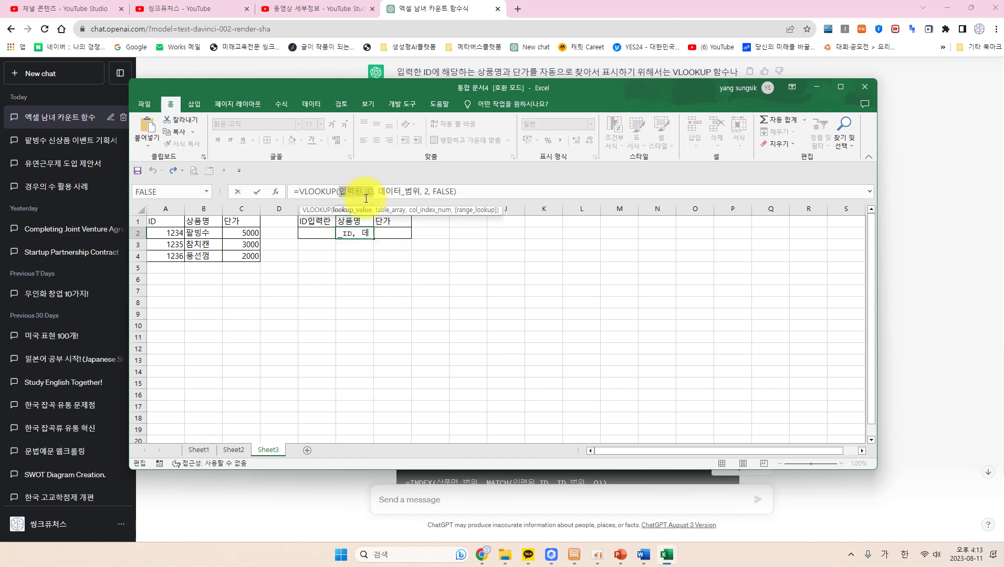
{"action": "left_click", "coordinate": [309, 232]}
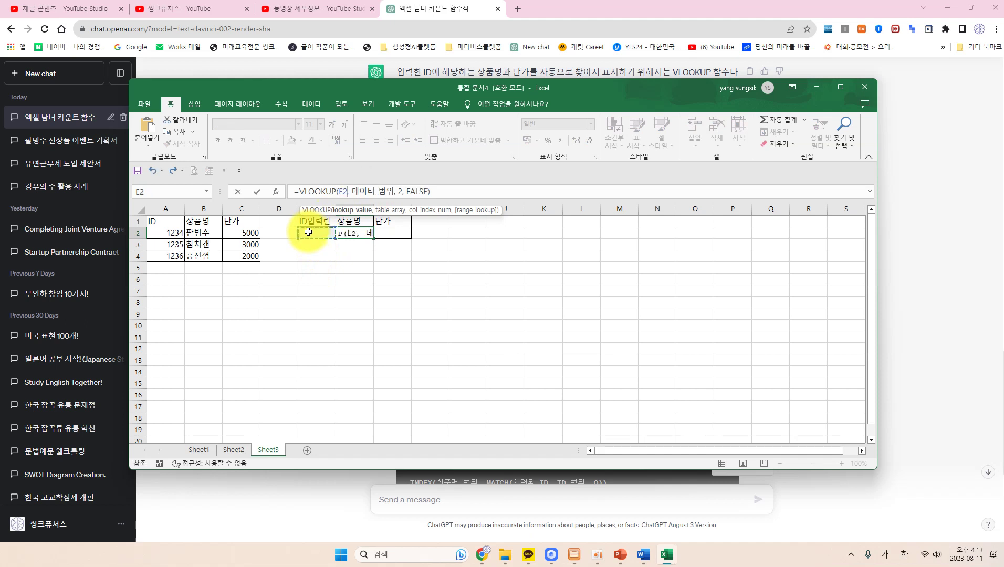
{"action": "left_click", "coordinate": [363, 192]}
{"action": "left_click", "coordinate": [329, 194]}
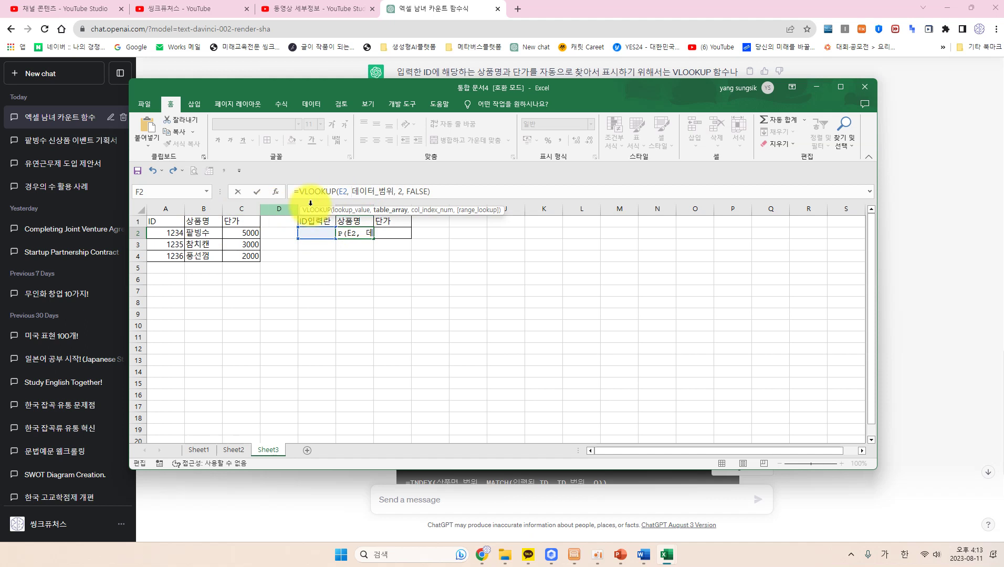
{"action": "left_click_drag", "start_coordinate": [153, 221], "coordinate": [256, 257]}
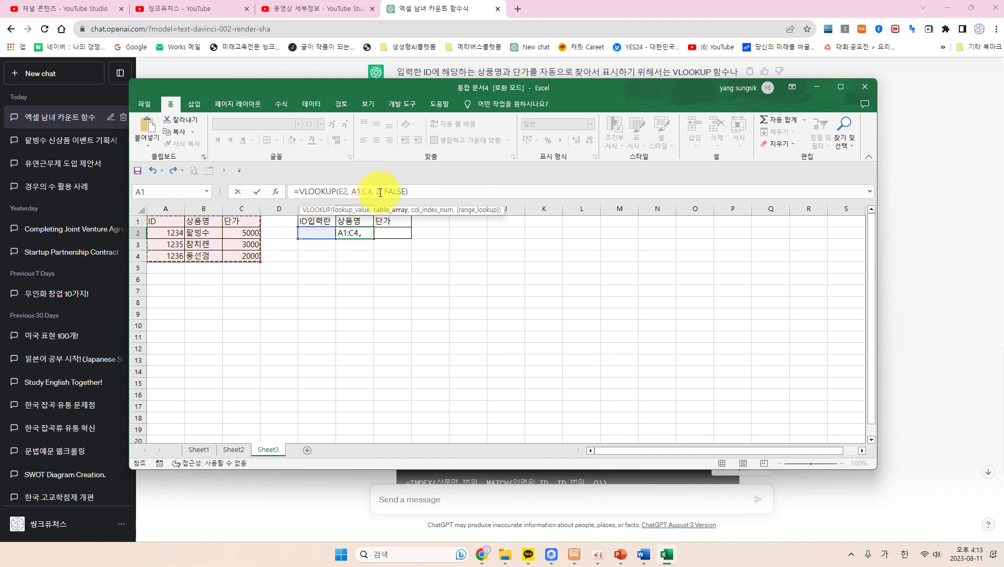
{"action": "key", "text": "Return"}
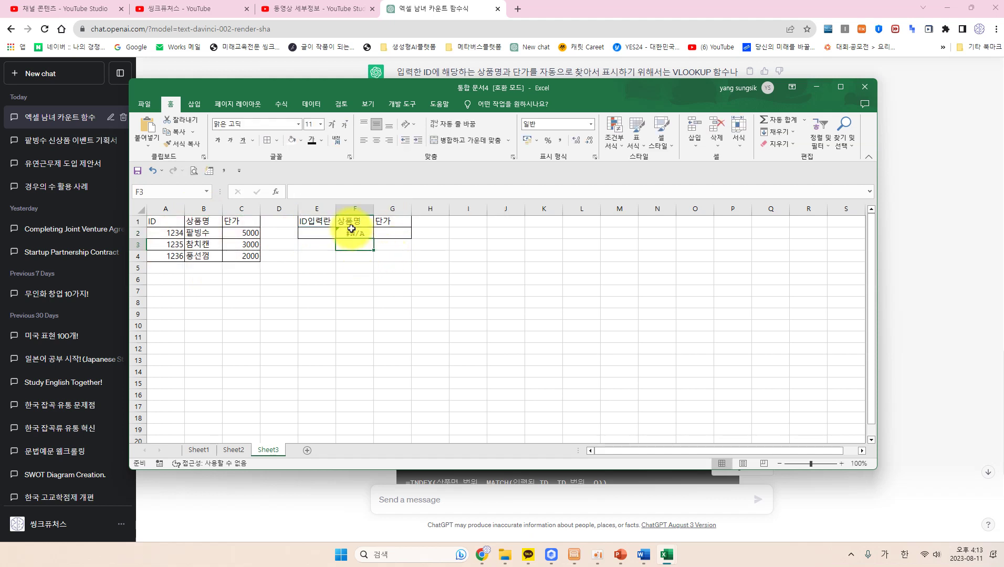
Enter 1234 as the lookup ID in E2.
{"action": "left_click", "coordinate": [350, 233]}
{"action": "left_click", "coordinate": [307, 233]}
{"action": "type", "text": "1234"}
{"action": "key", "text": "Return"}
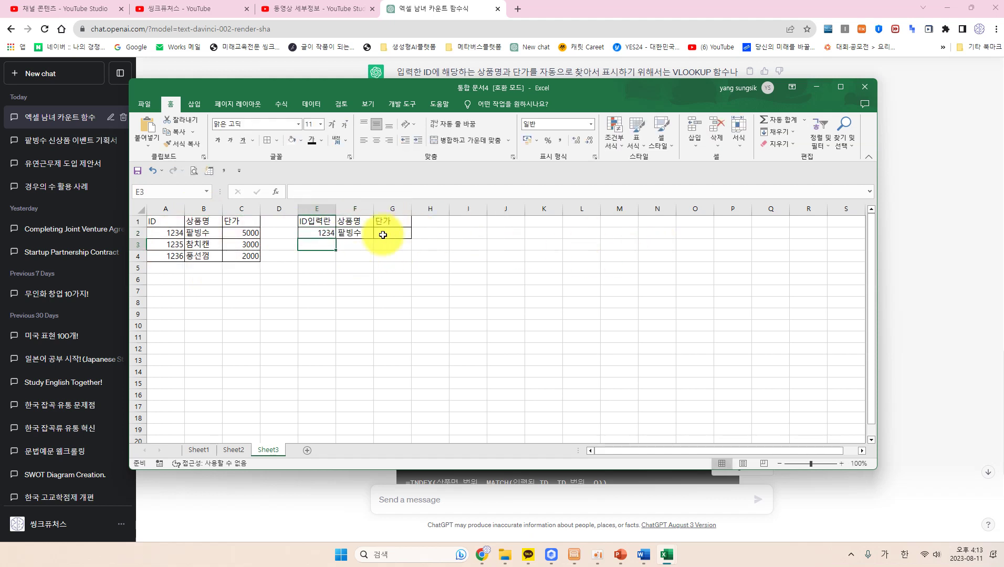
Make the references in F2's formula absolute, giving =VLOOKUP($E$2, $A$1:$C$4, 2, FALSE).
{"action": "left_click", "coordinate": [350, 232]}
{"action": "left_click", "coordinate": [386, 235]}
{"action": "left_click", "coordinate": [351, 232]}
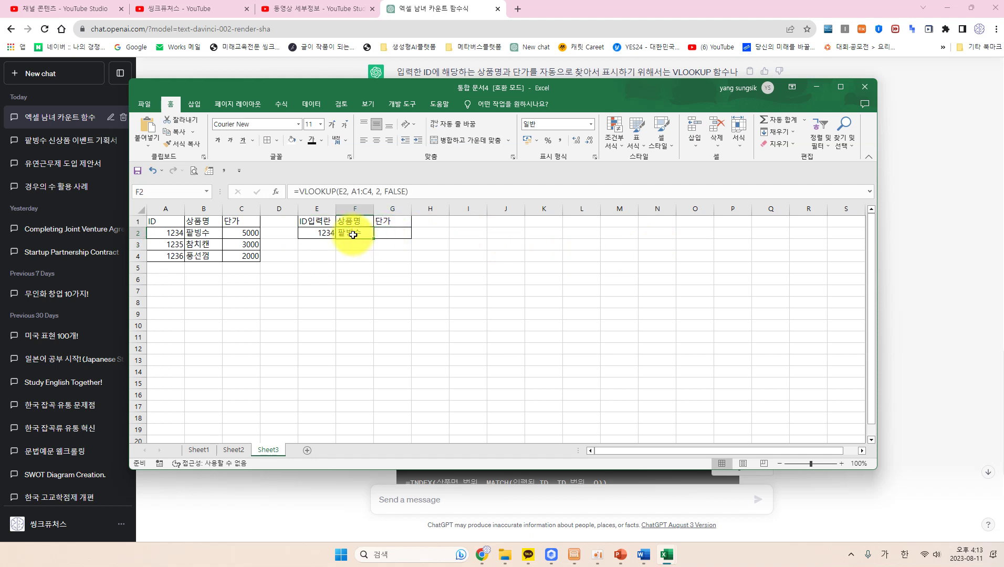
{"action": "left_click", "coordinate": [341, 192]}
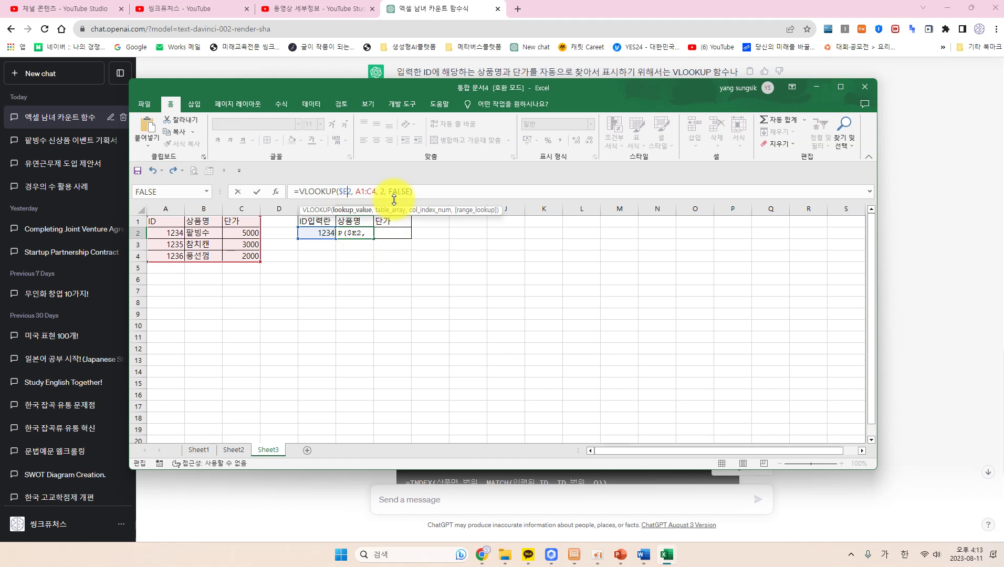
{"action": "key", "text": "Right"}
{"action": "key", "text": "Right"}
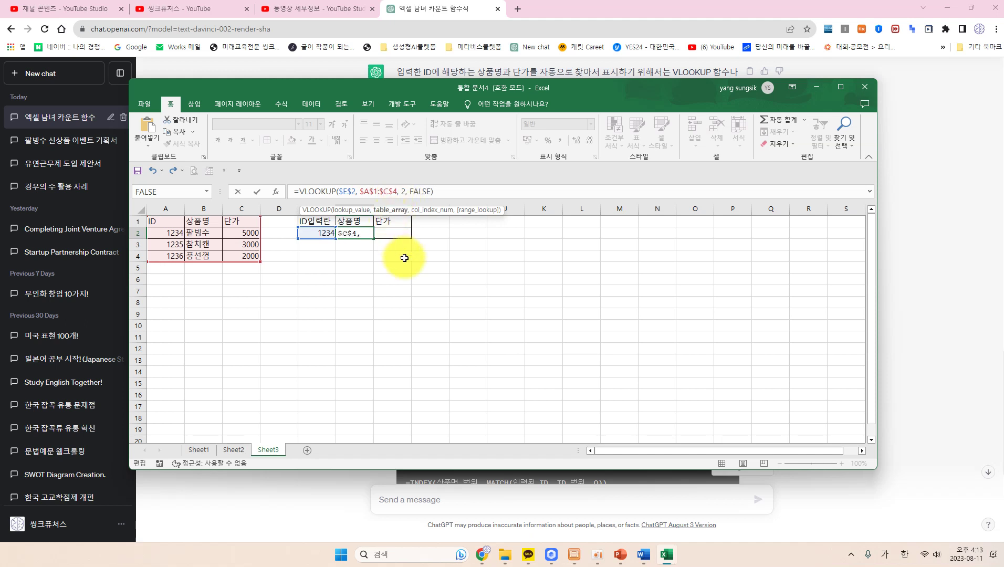
{"action": "key", "text": "Return"}
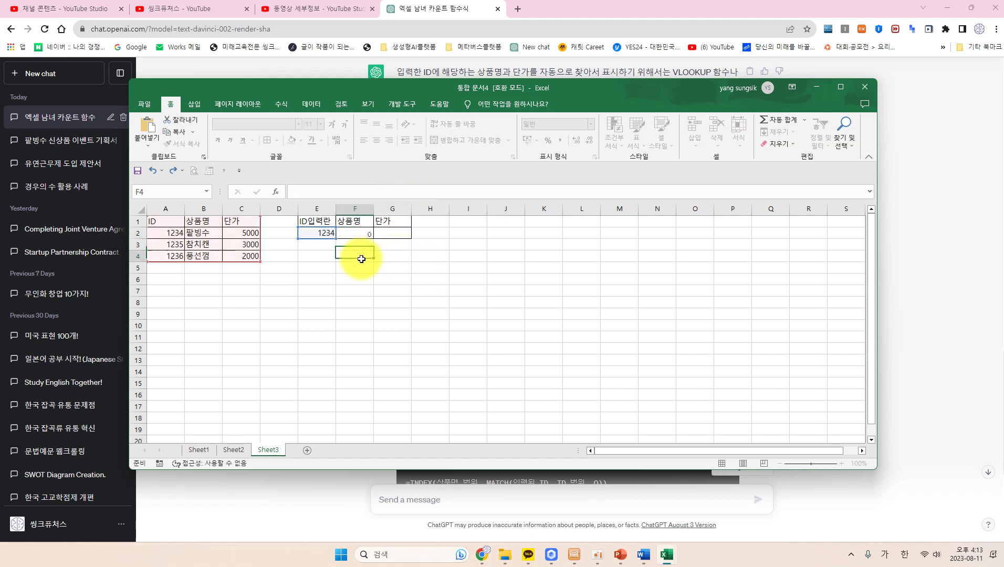
Copy the VLOOKUP formula from F2 to G2 and set its column index to 3 for 단가.
{"action": "left_click", "coordinate": [350, 234]}
{"action": "key", "text": "ctrl+c"}
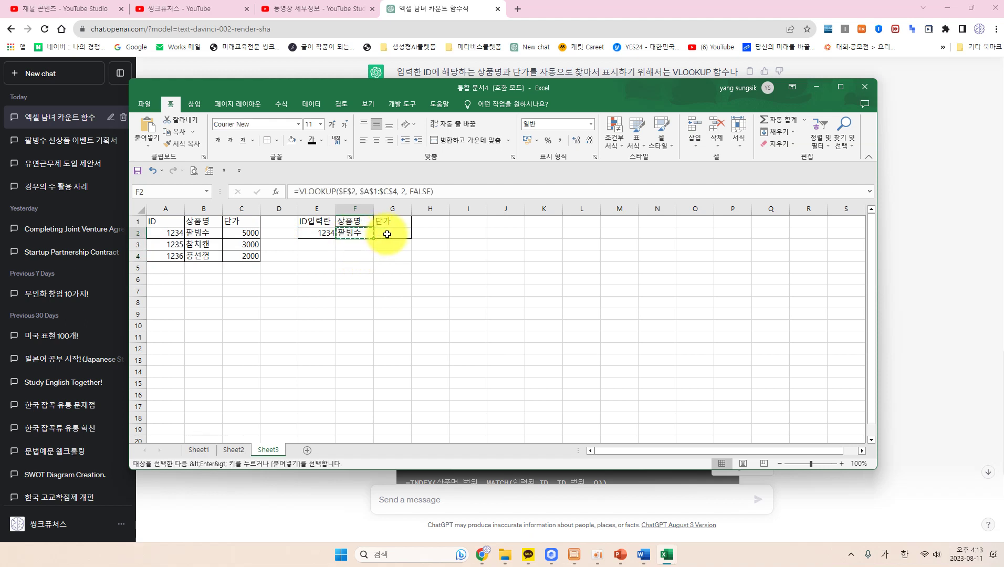
{"action": "left_click", "coordinate": [392, 232]}
{"action": "key", "text": "ctrl+v"}
{"action": "left_click", "coordinate": [402, 192]}
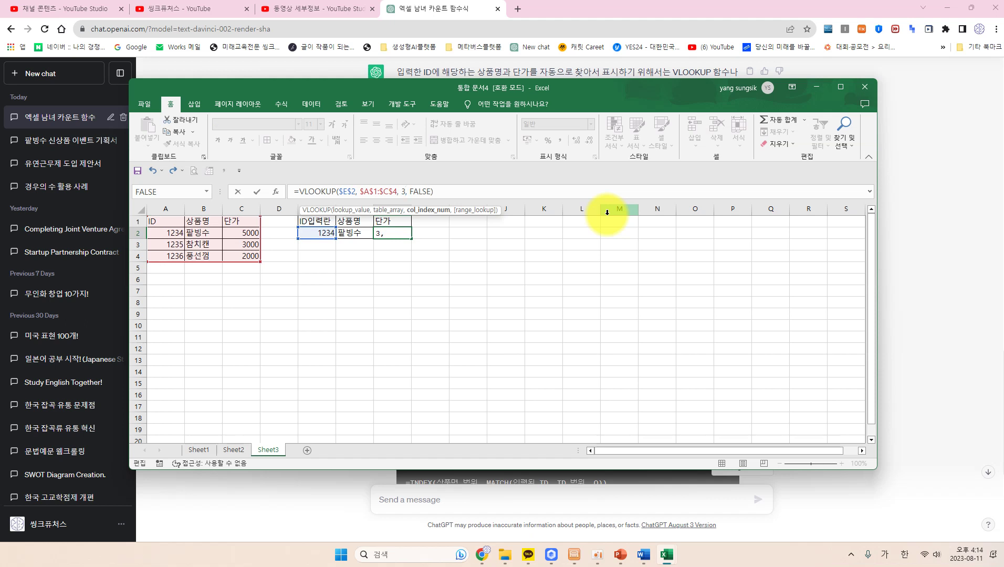
{"action": "type", "text": "3"}
{"action": "key", "text": "Return"}
Test the lookup formulas by entering the IDs 1235 and 1236 in E2 one after the other.
{"action": "left_click", "coordinate": [341, 307]}
{"action": "left_click", "coordinate": [325, 231]}
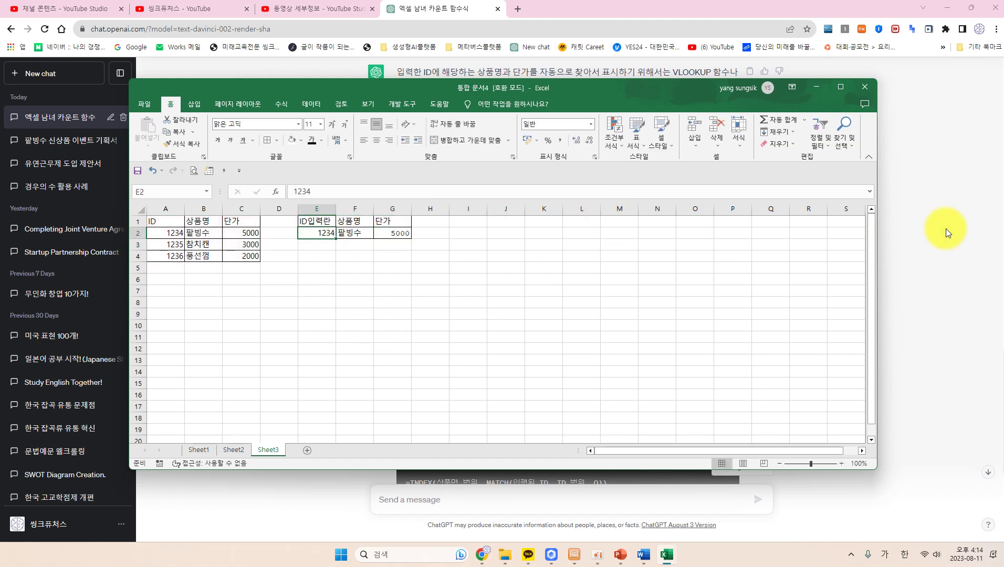
{"action": "type", "text": "1235"}
{"action": "key", "text": "Return"}
{"action": "key", "text": "Up"}
{"action": "type", "text": "1236"}
{"action": "key", "text": "Return"}
{"action": "key", "text": "Up"}
{"action": "key", "text": "Right"}
{"action": "key", "text": "Down"}
{"action": "key", "text": "Left"}
{"action": "key", "text": "Up"}
Ask ChatGPT for VBA code that formats columns A and B of a worksheet's first row dark blue with white text.
{"action": "left_click", "coordinate": [868, 504]}
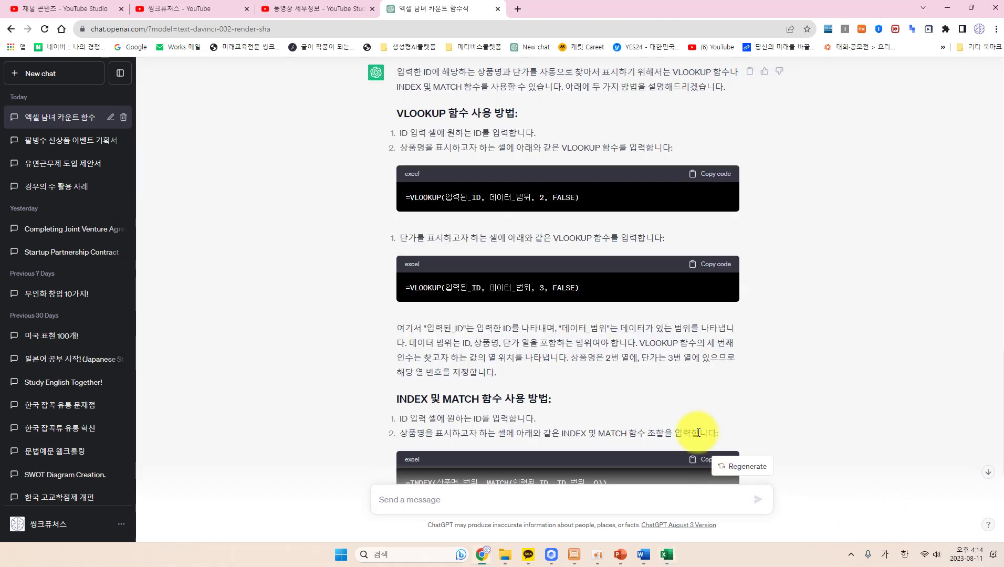
{"action": "scroll", "coordinate": [698, 432], "scroll_direction": "down", "scroll_amount": 4}
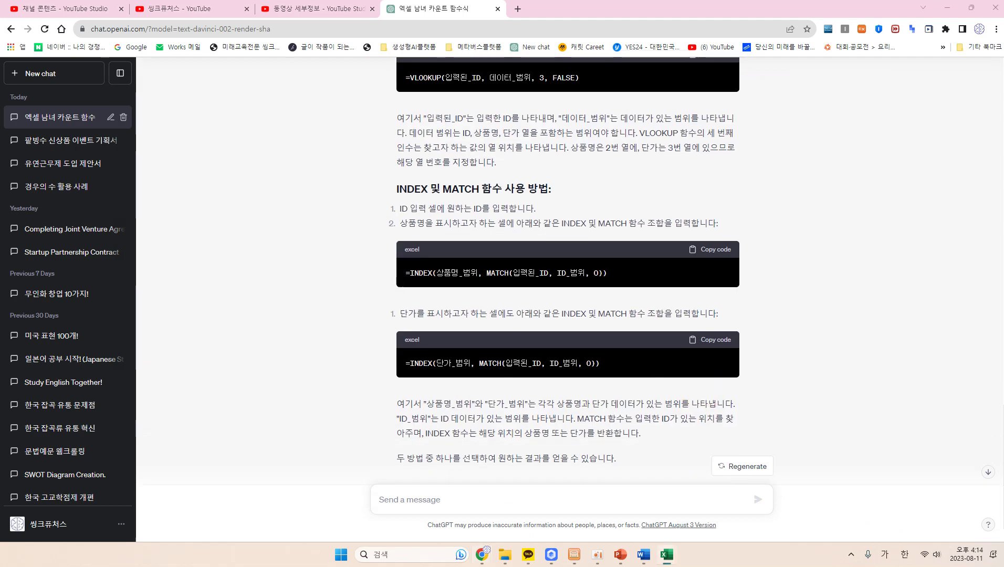
{"action": "scroll", "coordinate": [538, 341], "scroll_direction": "down", "scroll_amount": 1}
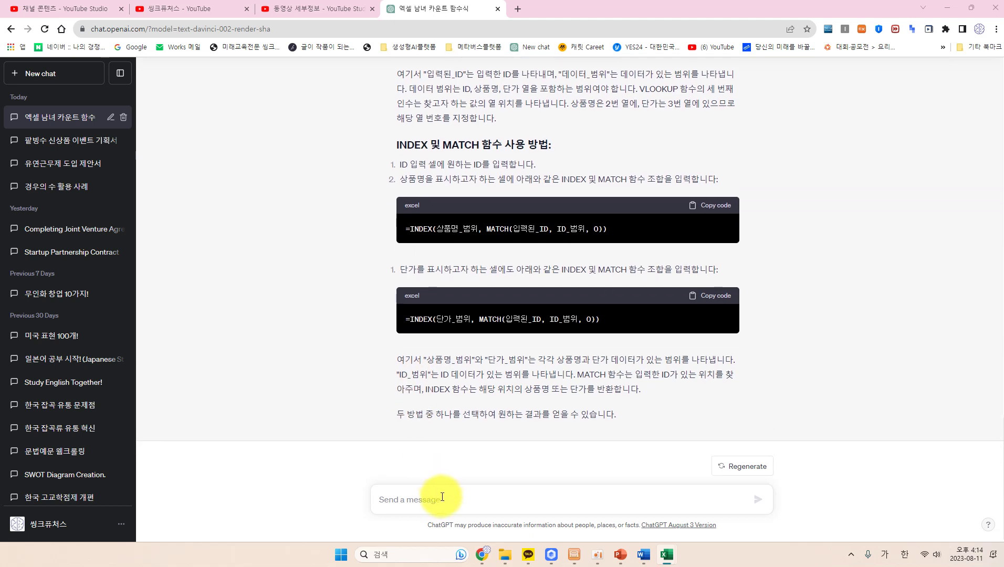
{"action": "key", "text": "ctrl+v"}
{"action": "key", "text": "BackSpace"}
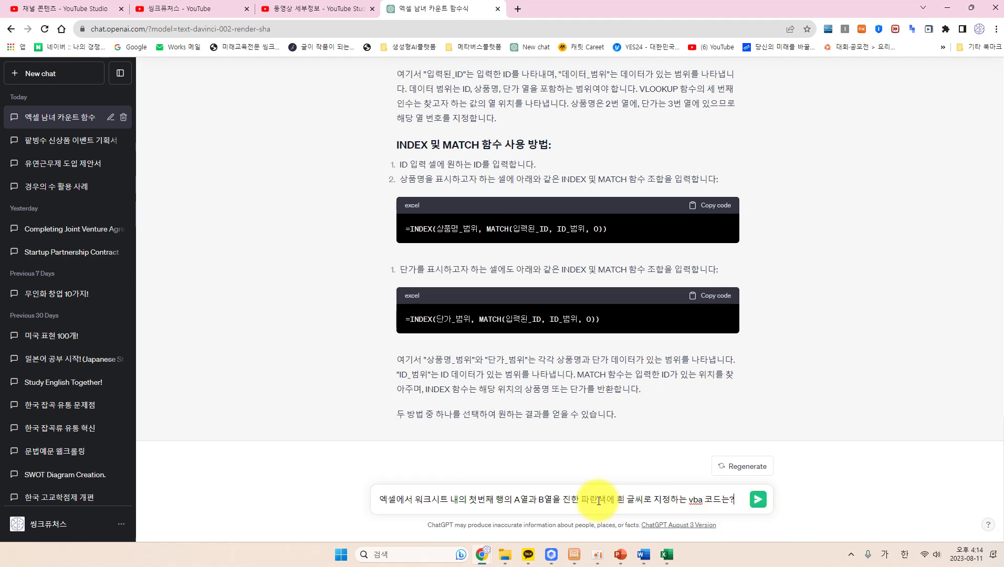
{"action": "left_click", "coordinate": [757, 499]}
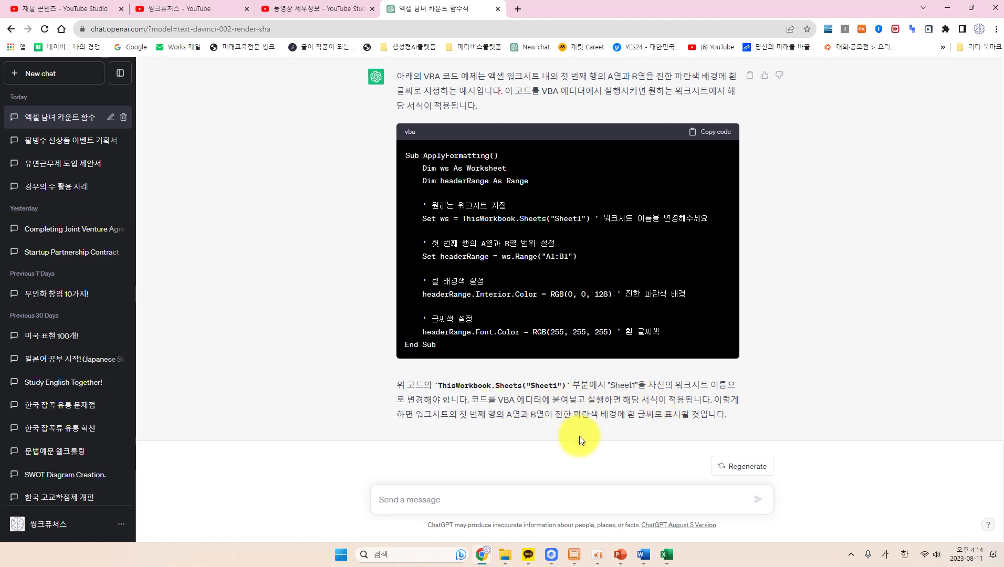
In the Excel workbook 통합 문서4, open Sheet2 and examine the header cells A1:B1.
{"action": "mouse_move", "coordinate": [667, 546]}
{"action": "left_click", "coordinate": [617, 483]}
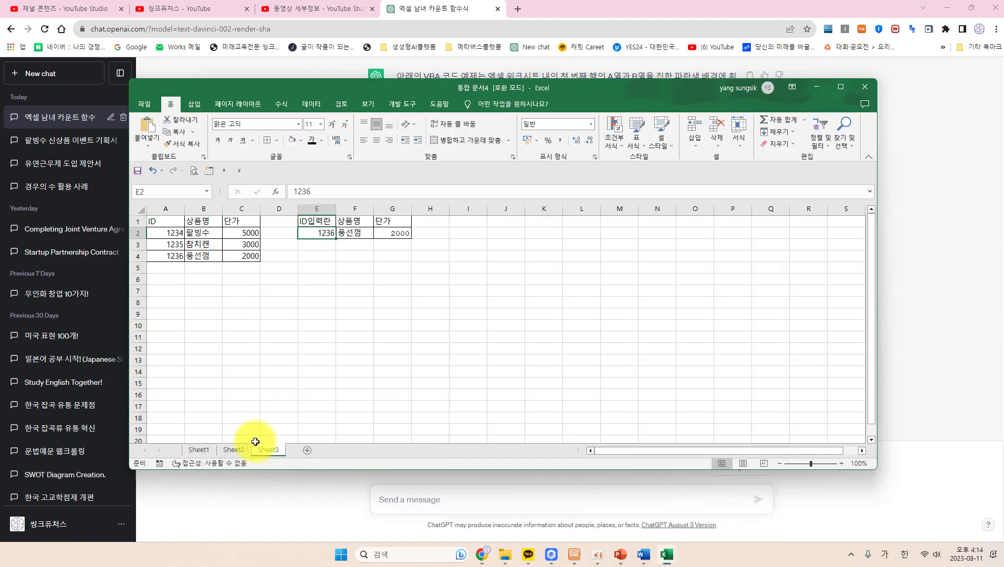
{"action": "left_click", "coordinate": [233, 450]}
{"action": "left_click_drag", "start_coordinate": [157, 221], "coordinate": [205, 222]}
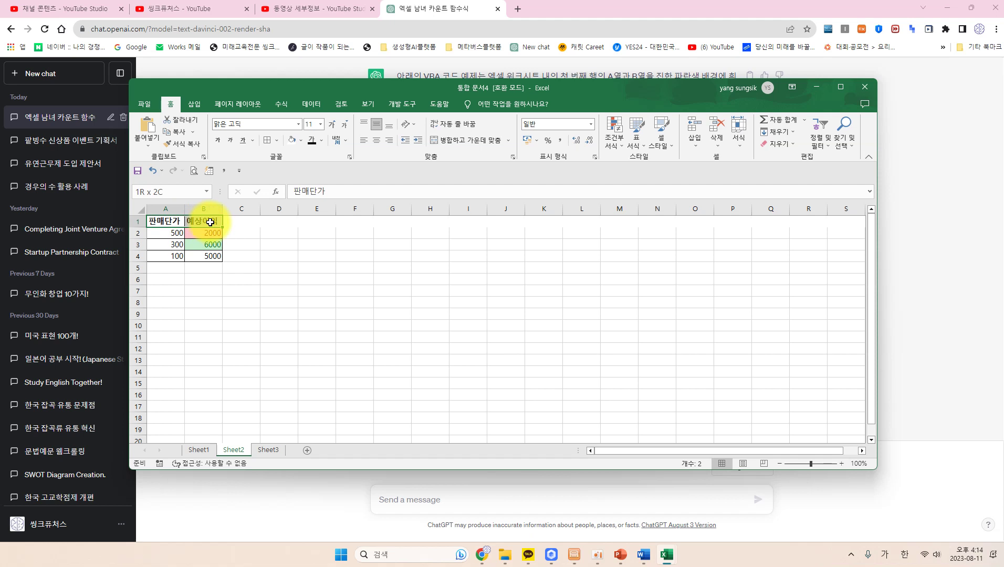
{"action": "left_click", "coordinate": [242, 302]}
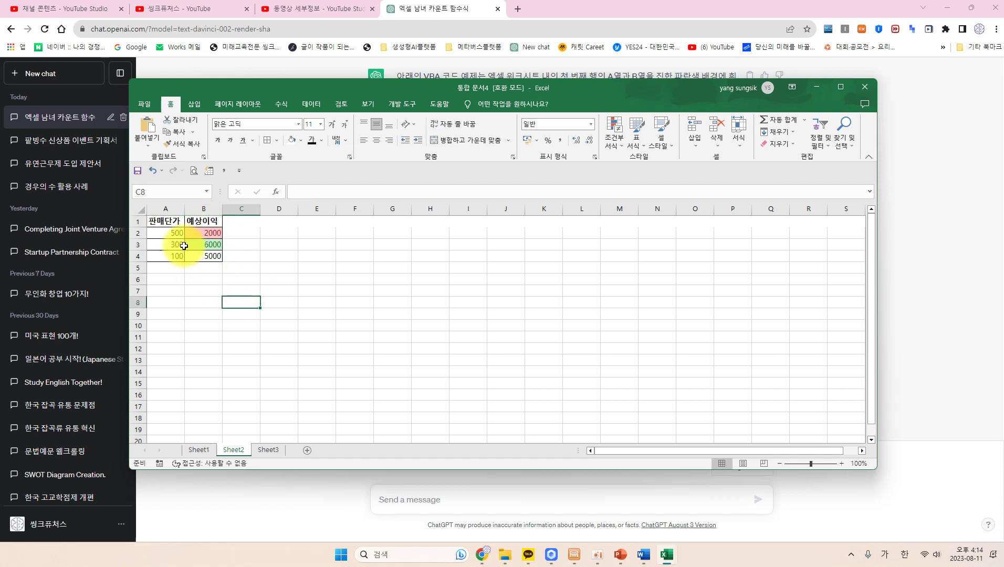
Open the workbook's Visual Basic editor and replace the Module1 code with ChatGPT's ApplyFormatting macro.
{"action": "left_click", "coordinate": [402, 104]}
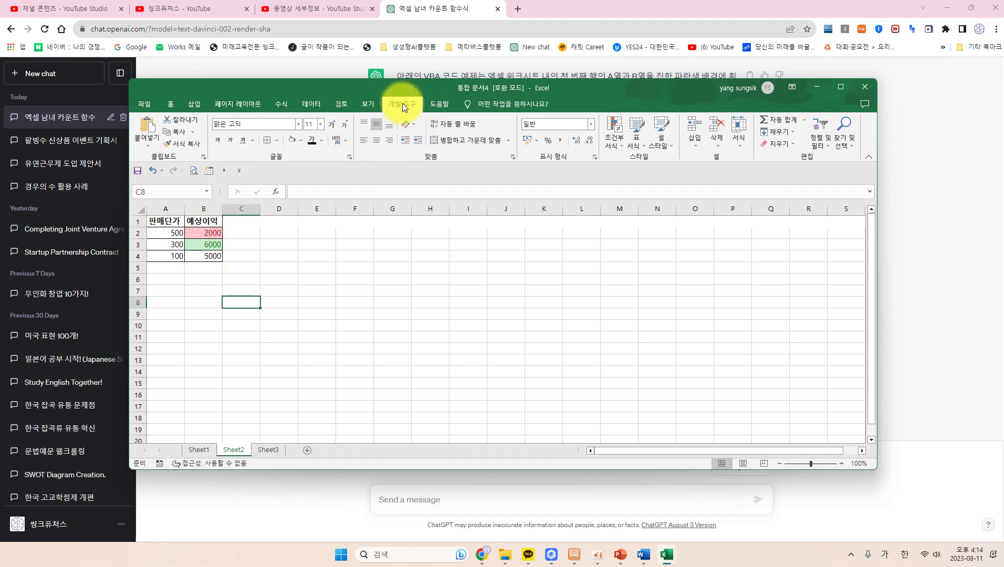
{"action": "left_click", "coordinate": [144, 147]}
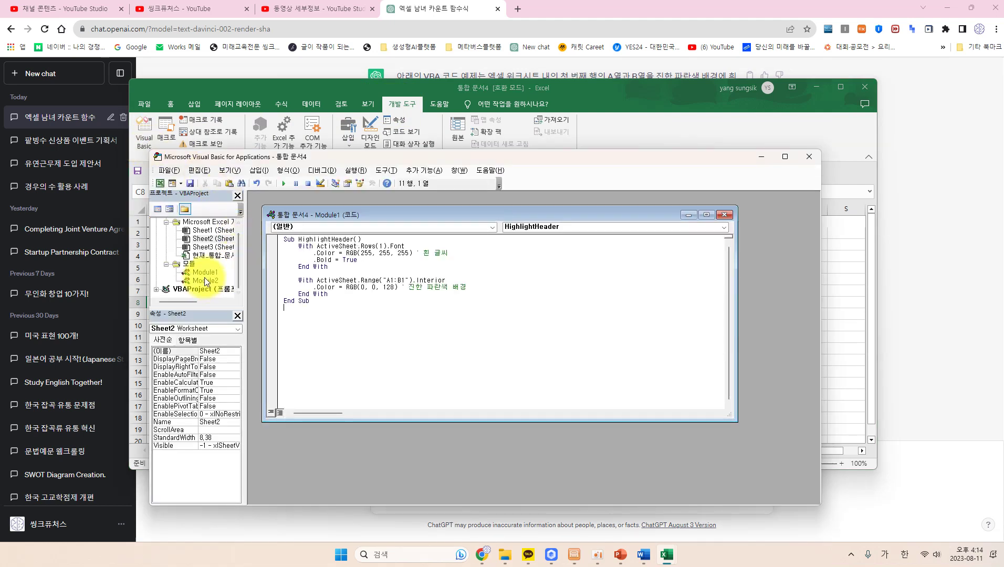
{"action": "left_click_drag", "start_coordinate": [340, 303], "coordinate": [276, 233]}
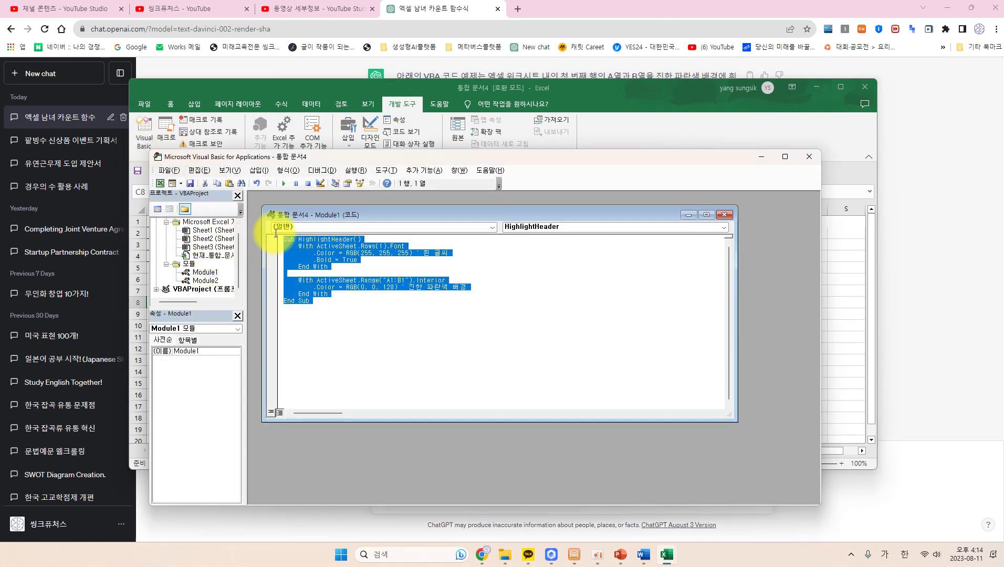
{"action": "key", "text": "Delete"}
{"action": "key", "text": "ctrl+v"}
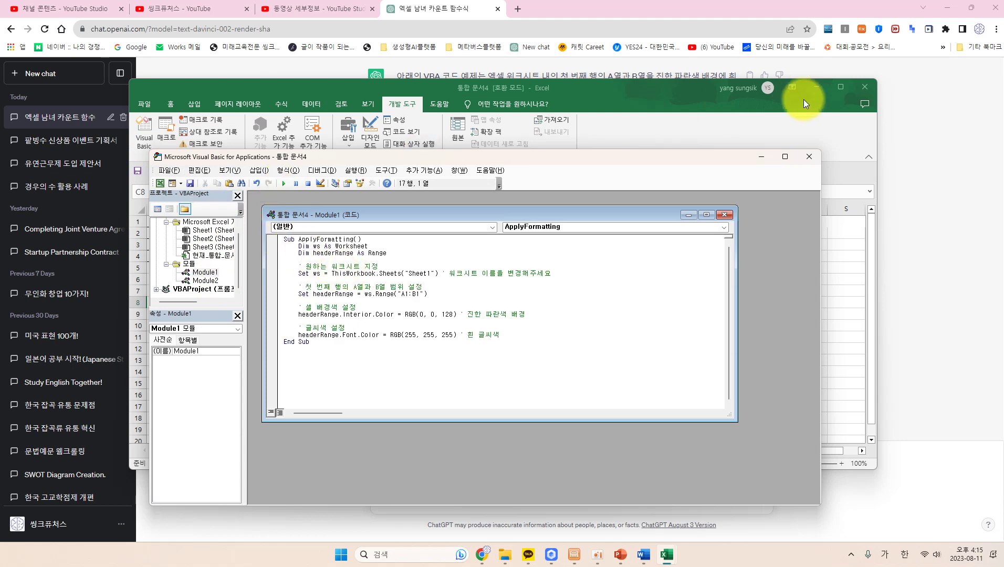
Check header cell A1 on Sheet2 and return to the Visual Basic editor.
{"action": "left_click", "coordinate": [794, 138]}
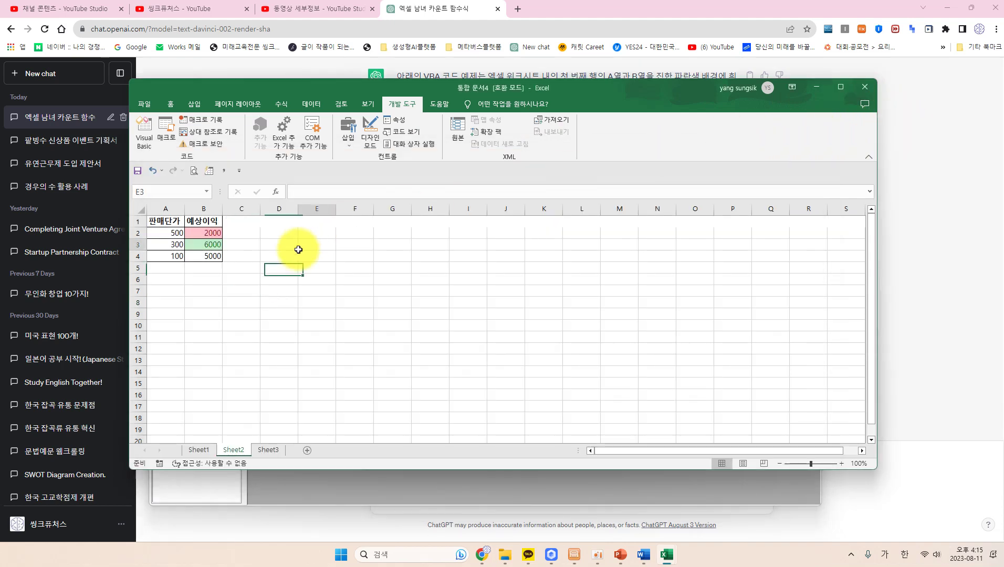
{"action": "left_click", "coordinate": [167, 221]}
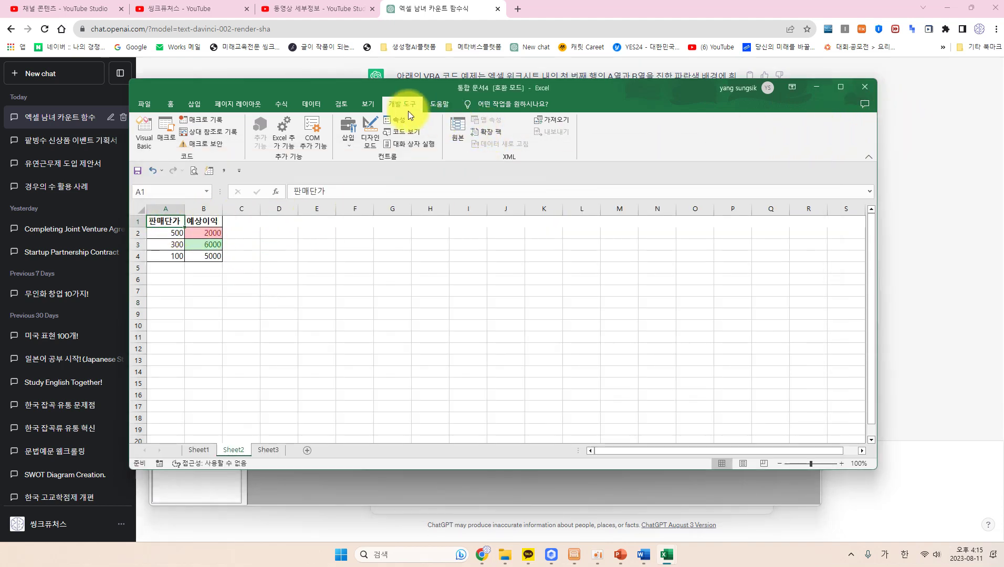
{"action": "left_click", "coordinate": [147, 139]}
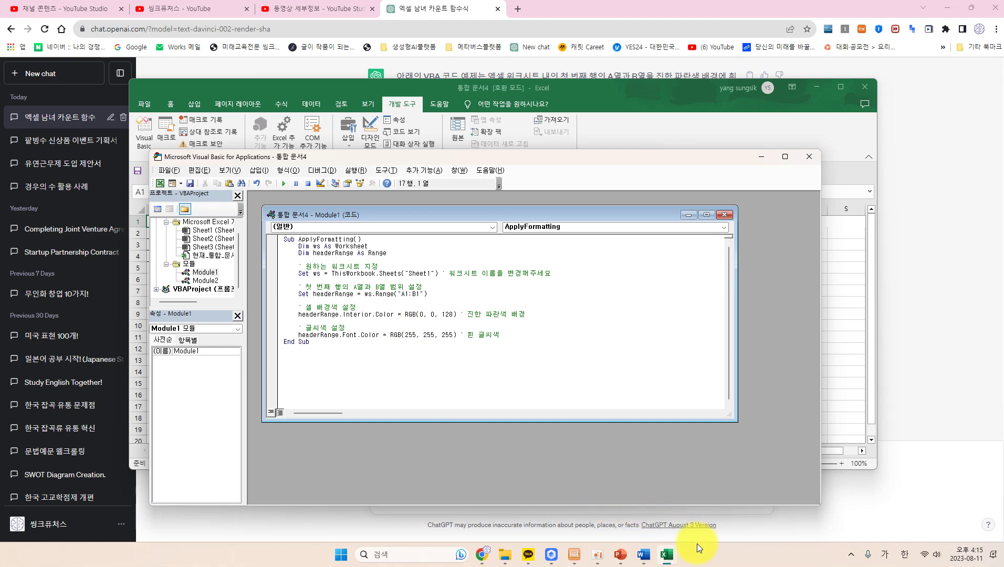
Copy the ApplyFormatting code from ChatGPT's answer again and return to the Visual Basic editor.
{"action": "left_click", "coordinate": [815, 519]}
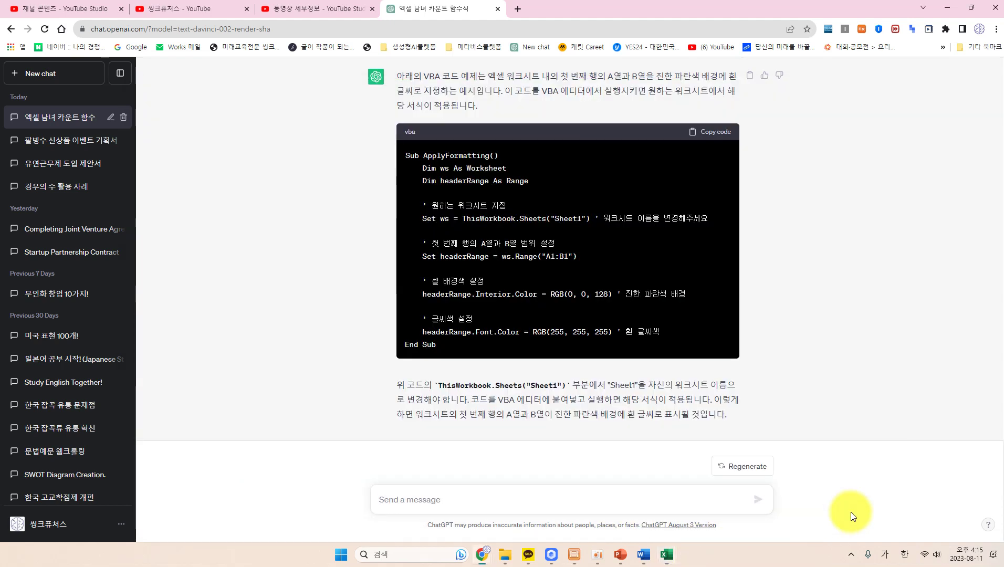
{"action": "left_click", "coordinate": [715, 137]}
{"action": "mouse_move", "coordinate": [666, 551]}
{"action": "left_click", "coordinate": [756, 516]}
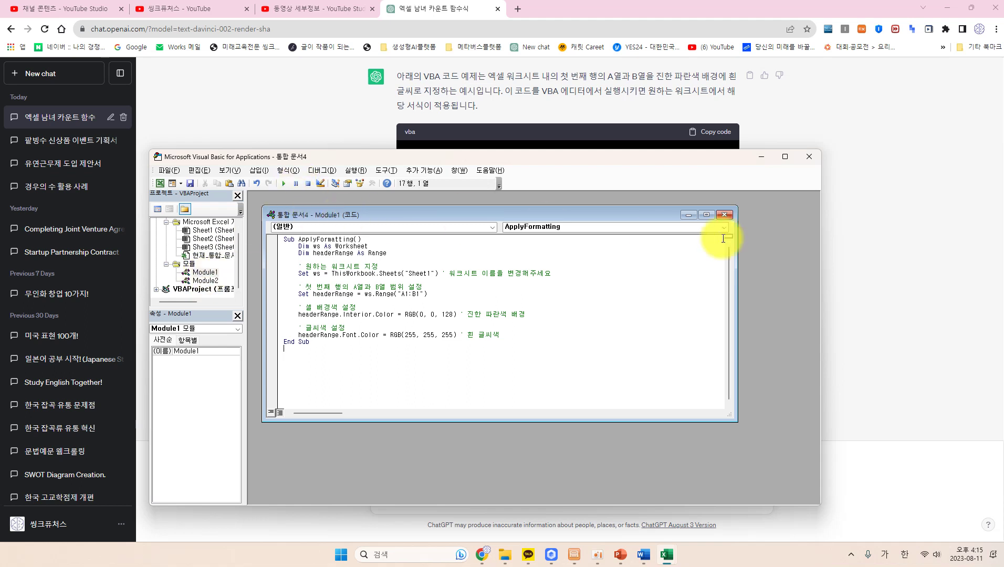
Close the Module1 code window and insert a new module containing the copied ApplyFormatting code.
{"action": "left_click", "coordinate": [724, 215]}
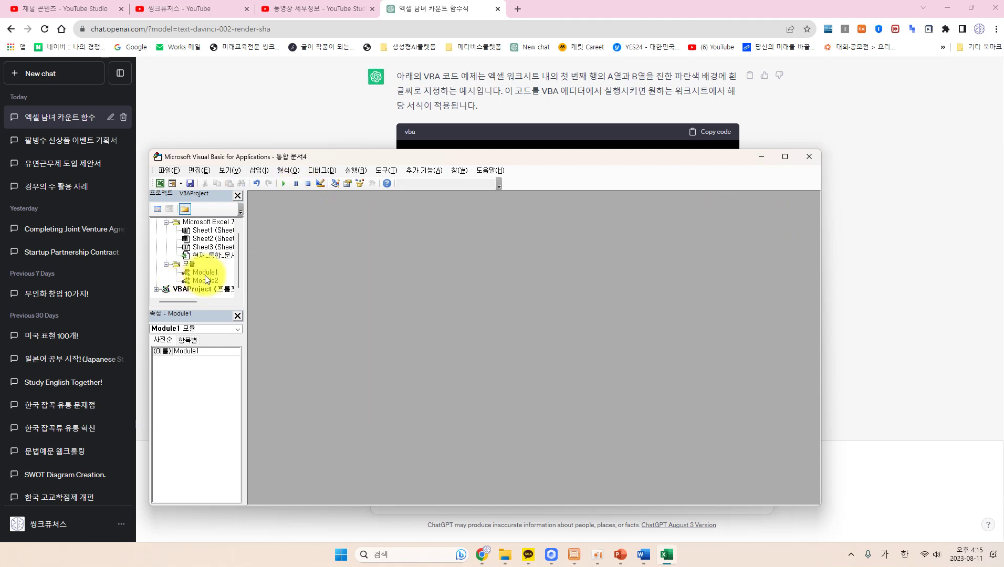
{"action": "left_click", "coordinate": [209, 240]}
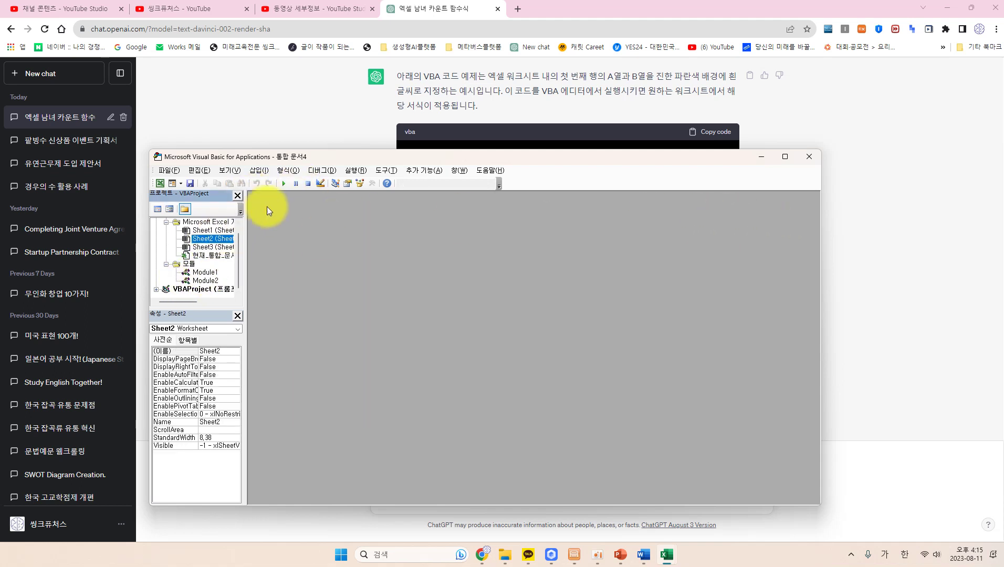
{"action": "left_click", "coordinate": [264, 171]}
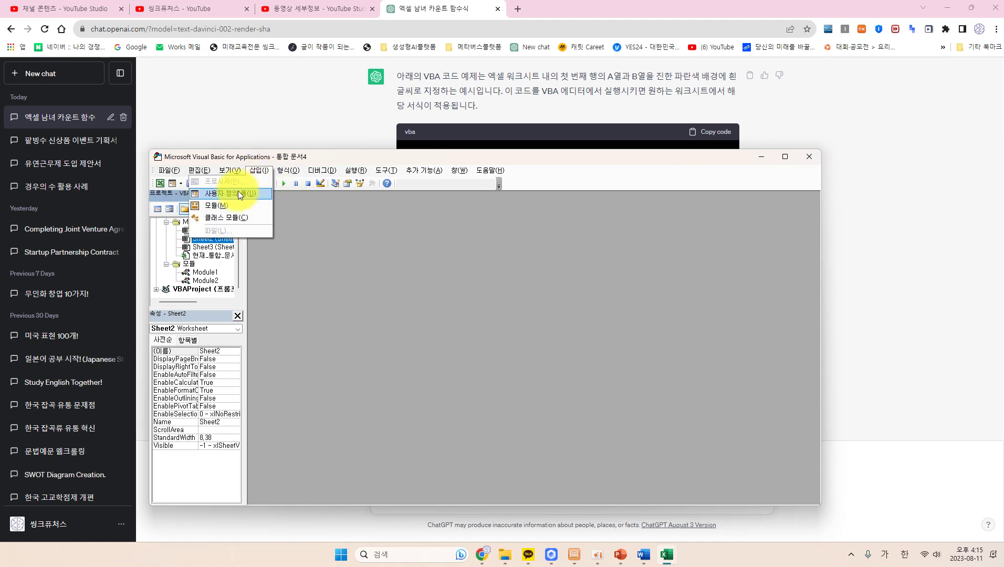
{"action": "left_click", "coordinate": [213, 208]}
{"action": "type", "text": "Sub ApplyFormatting()     Dim ws As Worksheet     Dim headerRange As Range      ' 원하는 워크시트 지정     Set ws = ThisWorkbook.Sheets(\"Sheet1\") ' 워크시트 이름을 변경해주세요      ' 첫 번째 행의 A열과 B열 범위 설정     Set headerRange = ws.Range(\"A1:B1\")      ' 셀 배경색 설정     headerRange.Interior.Color = RGB(0, 0, 128) ' 진한 파란색 배경      ' 글씨색 설정     headerRange.Font.Color = RGB(255, 255, 255) ' 흰 글씨색 End Sub"}
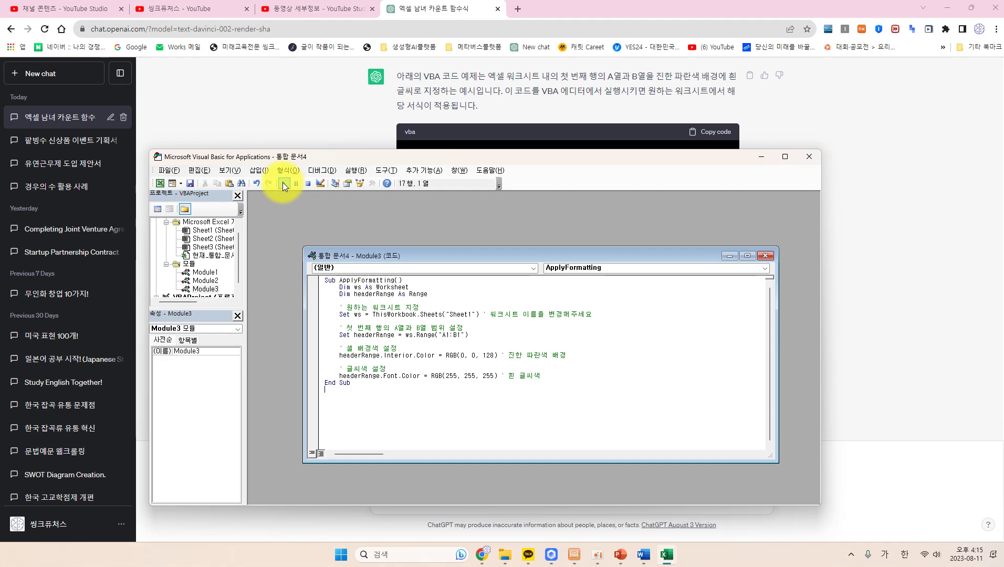
Examine the table A1:B4 on Sheet2 and compare it with the ApplyFormatting code in Module3.
{"action": "mouse_move", "coordinate": [664, 562]}
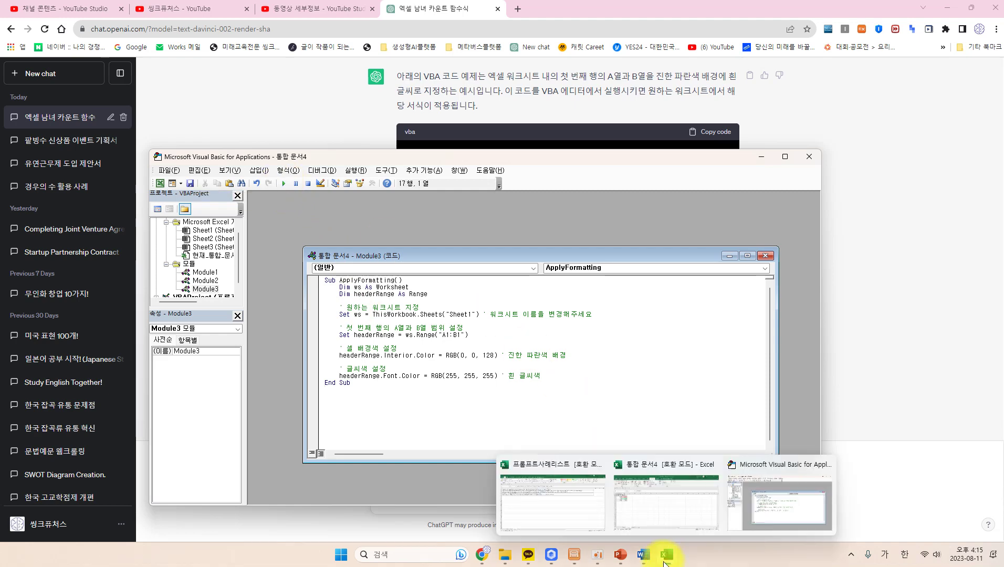
{"action": "left_click", "coordinate": [650, 515]}
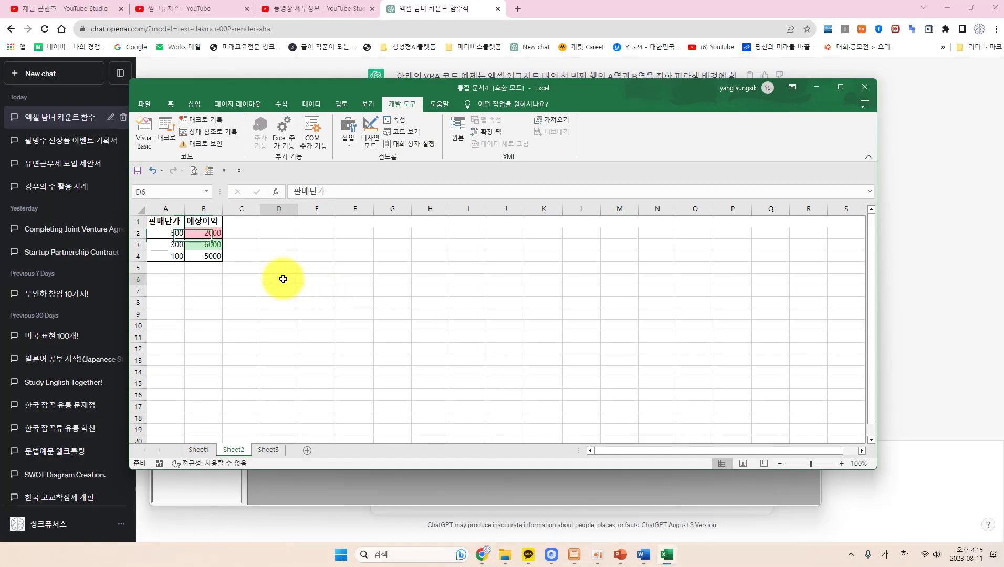
{"action": "left_click_drag", "start_coordinate": [171, 222], "coordinate": [209, 261]}
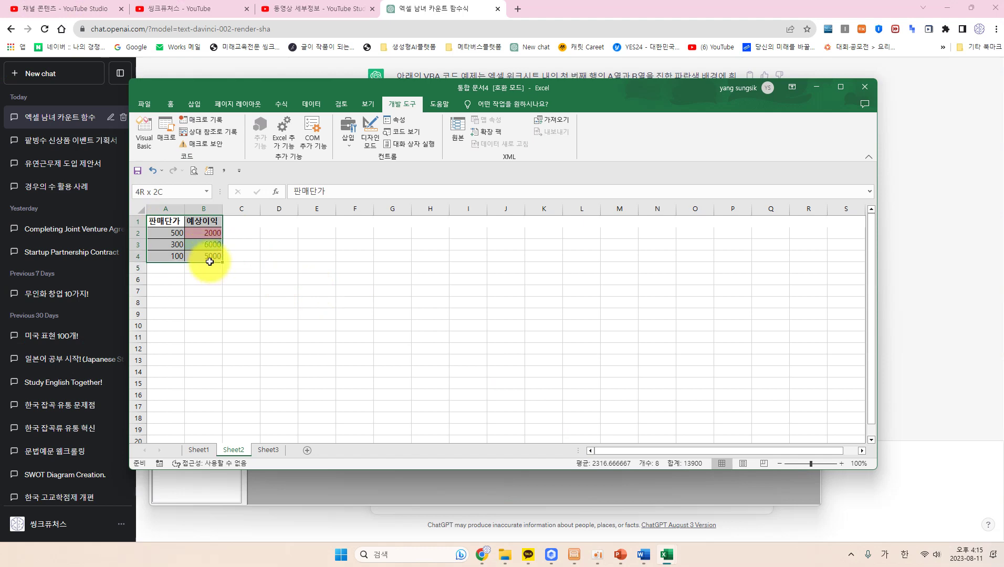
{"action": "left_click", "coordinate": [143, 132]}
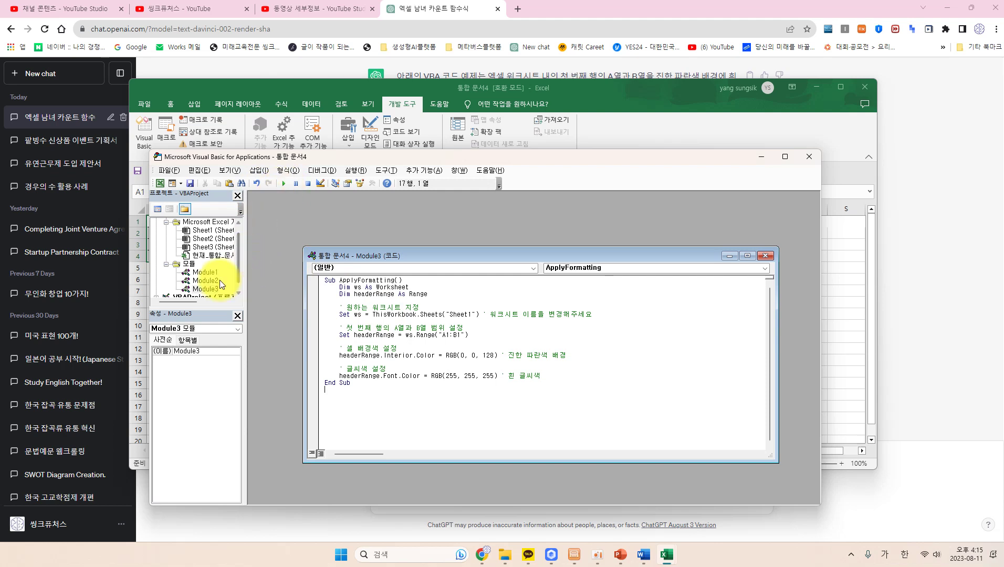
{"action": "left_click", "coordinate": [215, 240]}
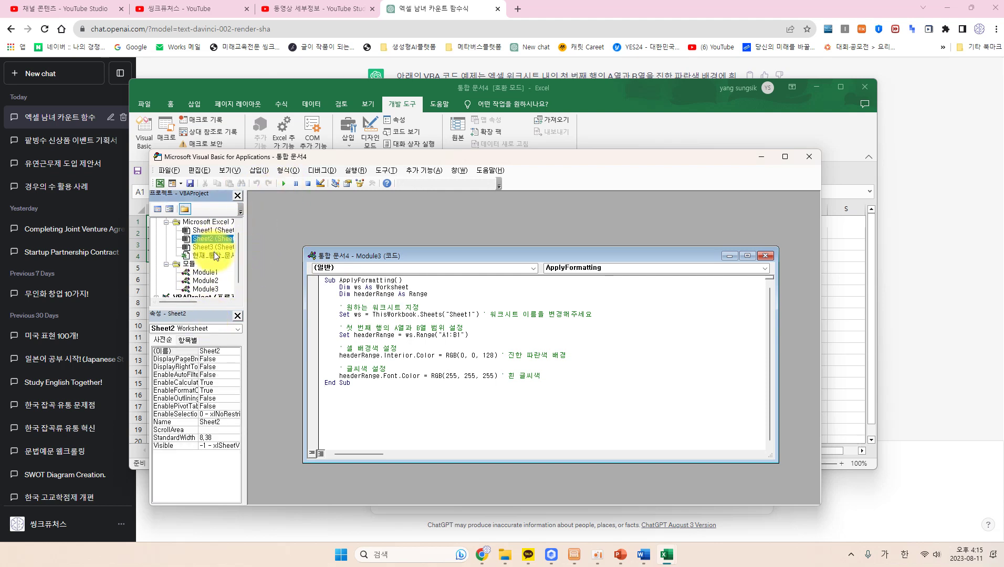
{"action": "left_click", "coordinate": [401, 327]}
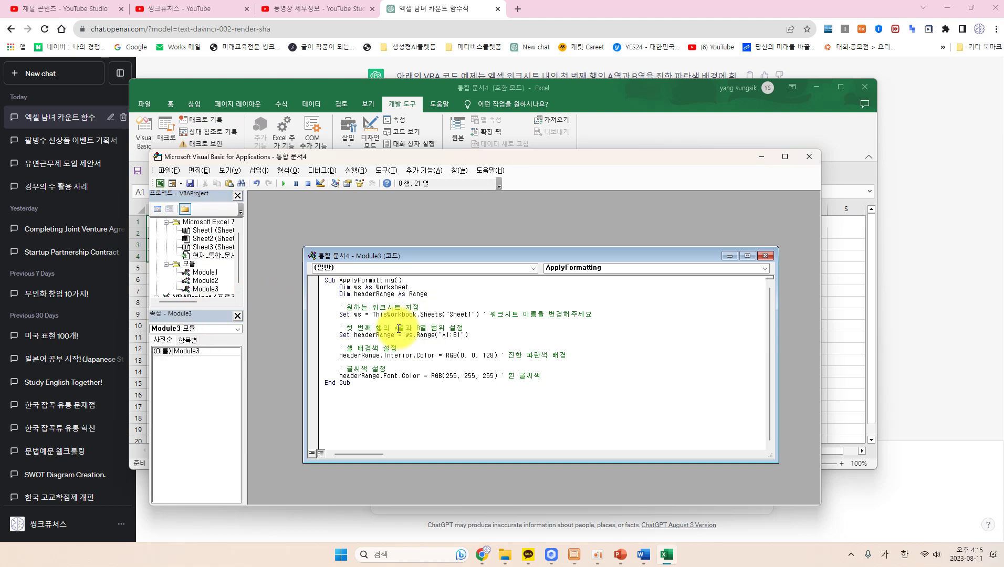
{"action": "left_click", "coordinate": [540, 396]}
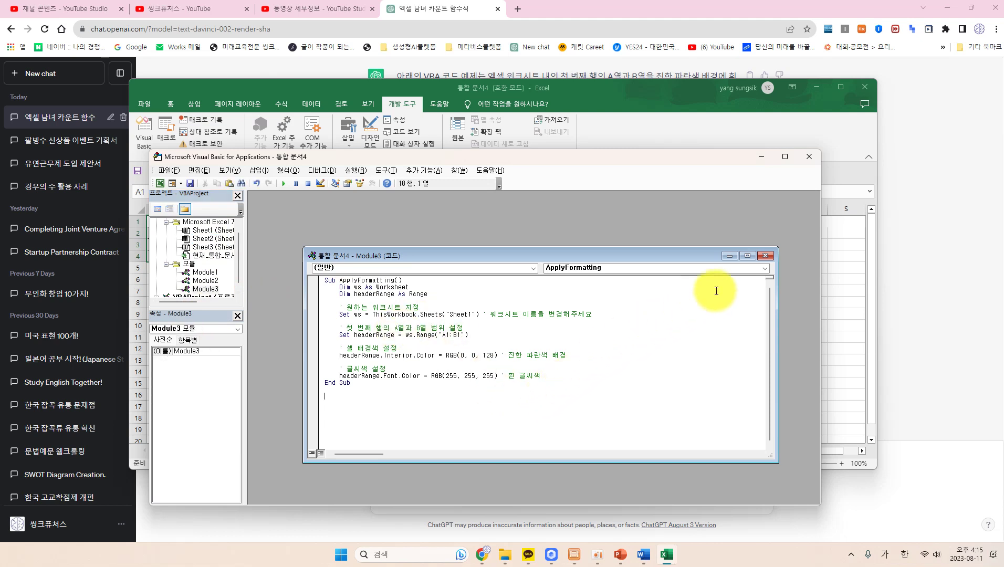
{"action": "left_click", "coordinate": [834, 212]}
{"action": "left_click", "coordinate": [256, 305]}
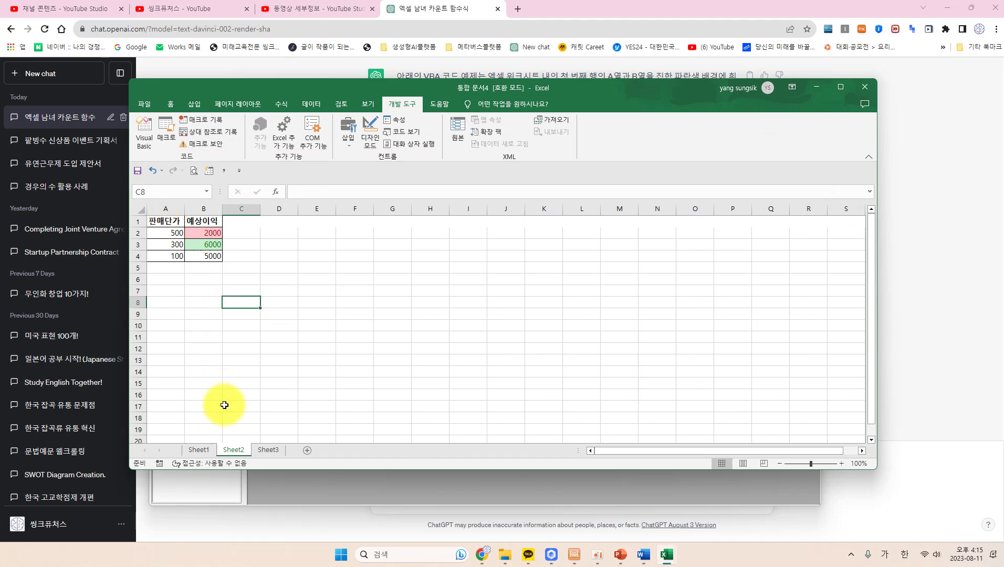
{"action": "mouse_move", "coordinate": [664, 551]}
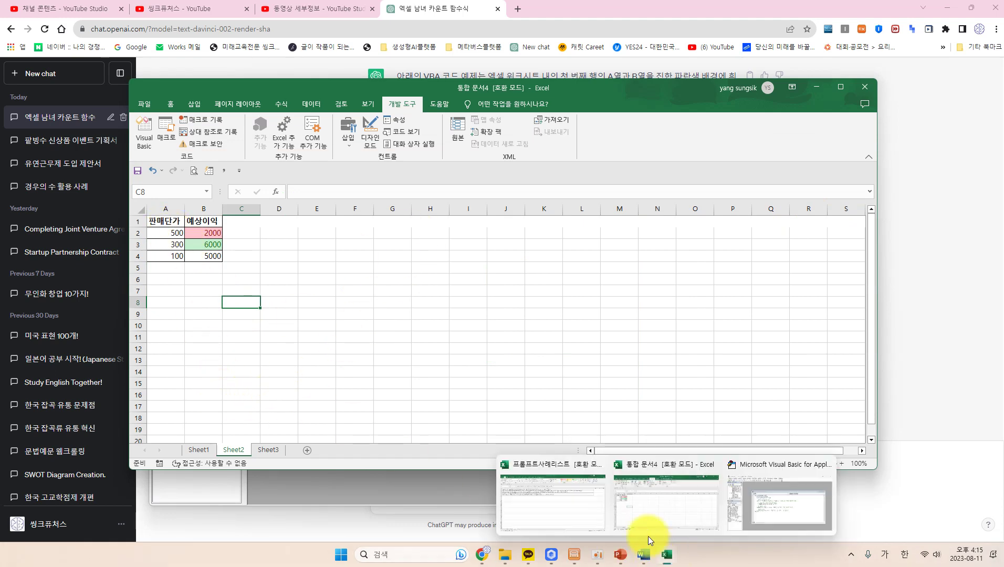
{"action": "left_click", "coordinate": [748, 511]}
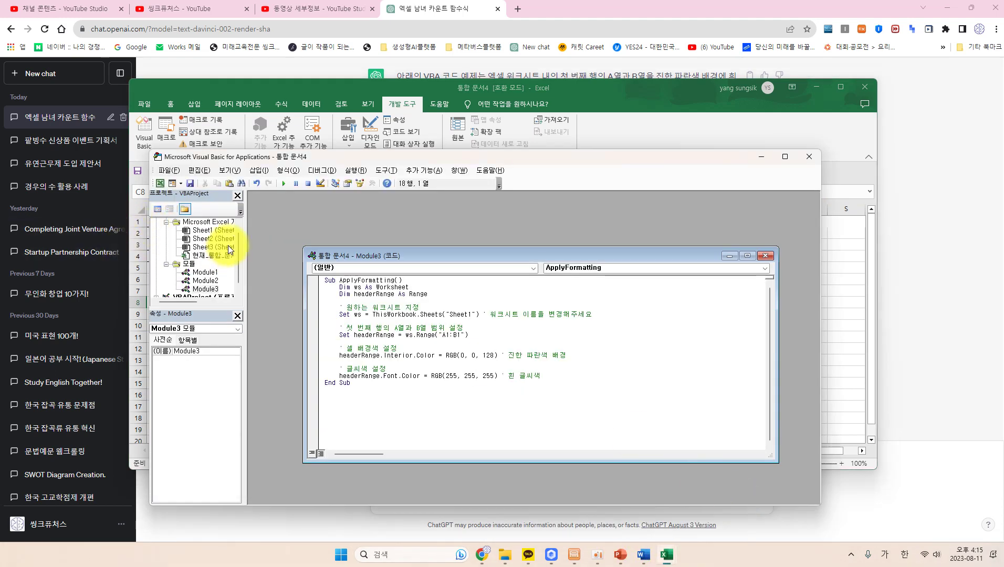
Run the HighlightHeader macro with the current workbook object selected in the project, and view the headers on Sheet2.
{"action": "mouse_move", "coordinate": [191, 305]}
{"action": "left_mouse_down"}
{"action": "mouse_move", "coordinate": [222, 303]}
{"action": "mouse_move", "coordinate": [190, 303]}
{"action": "left_mouse_up"}
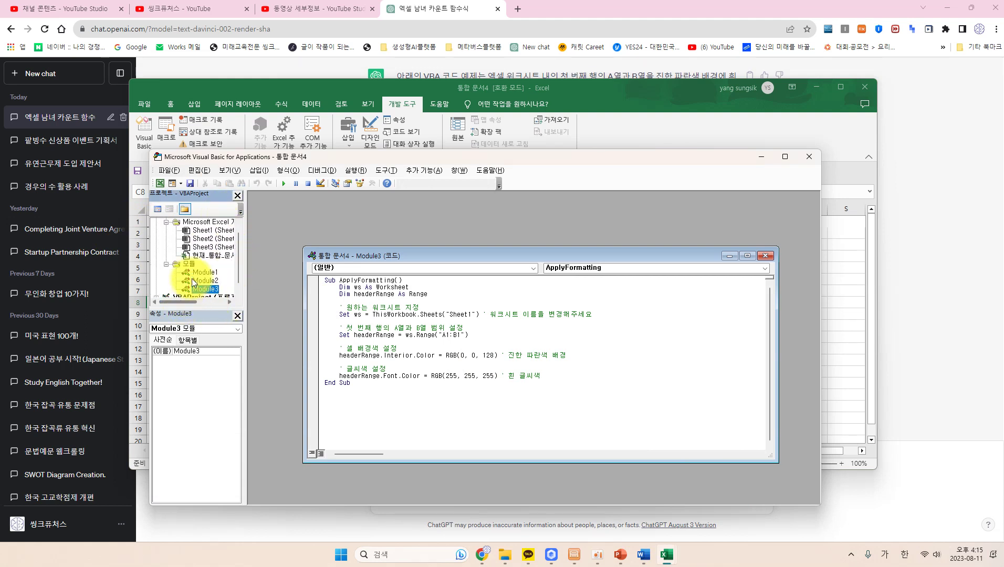
{"action": "left_click", "coordinate": [212, 256]}
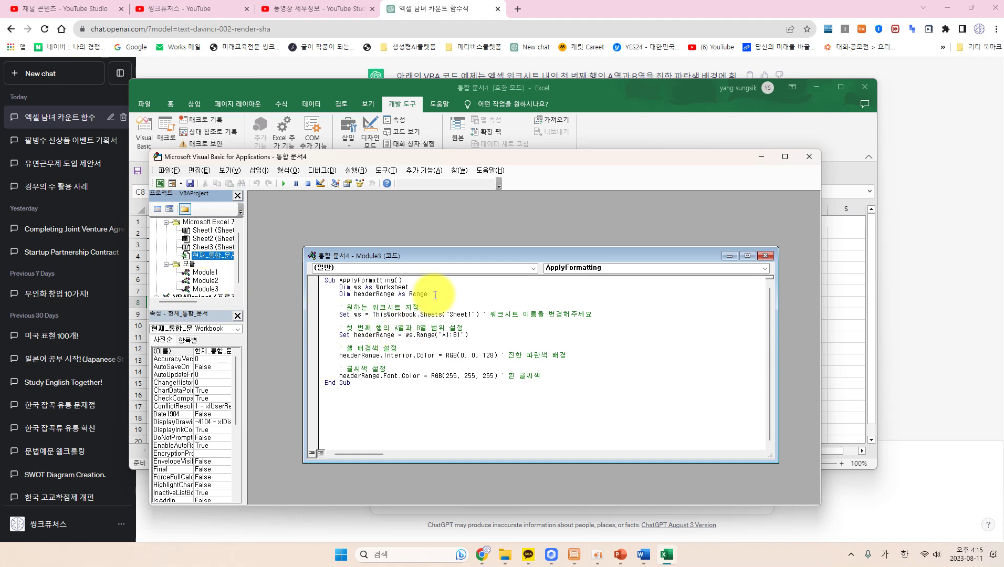
{"action": "left_click", "coordinate": [282, 184]}
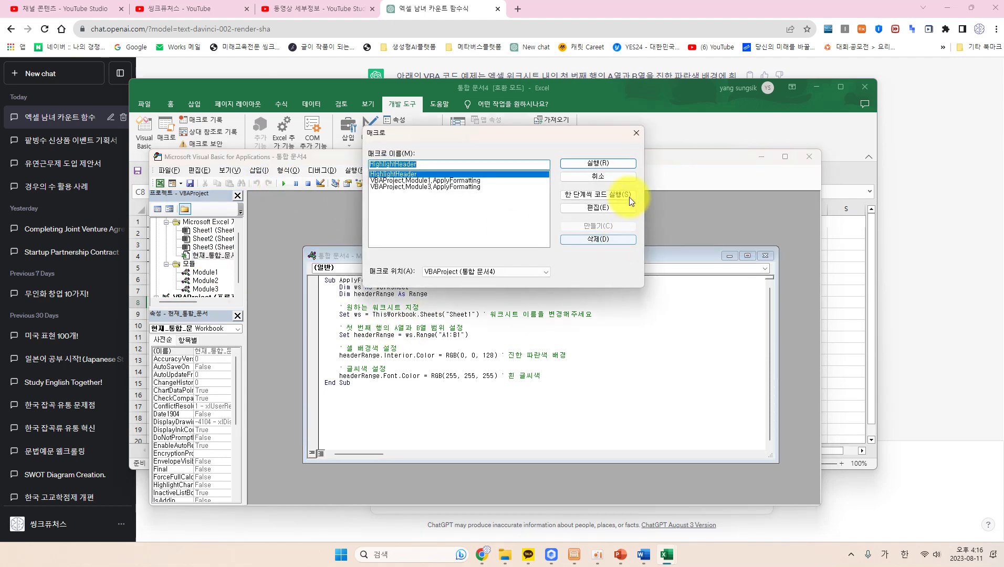
{"action": "left_click", "coordinate": [597, 166]}
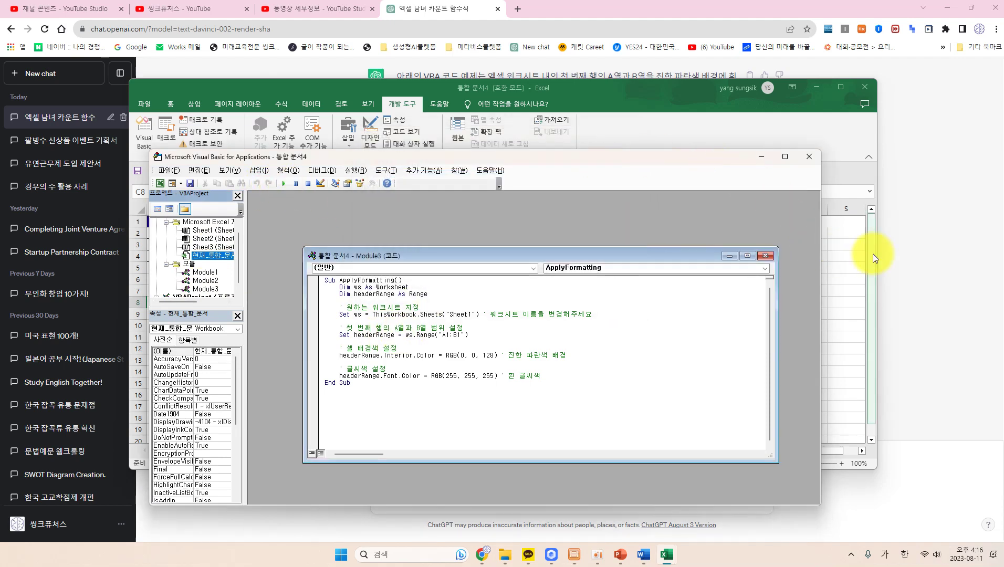
{"action": "left_click", "coordinate": [838, 255]}
{"action": "left_click", "coordinate": [302, 289]}
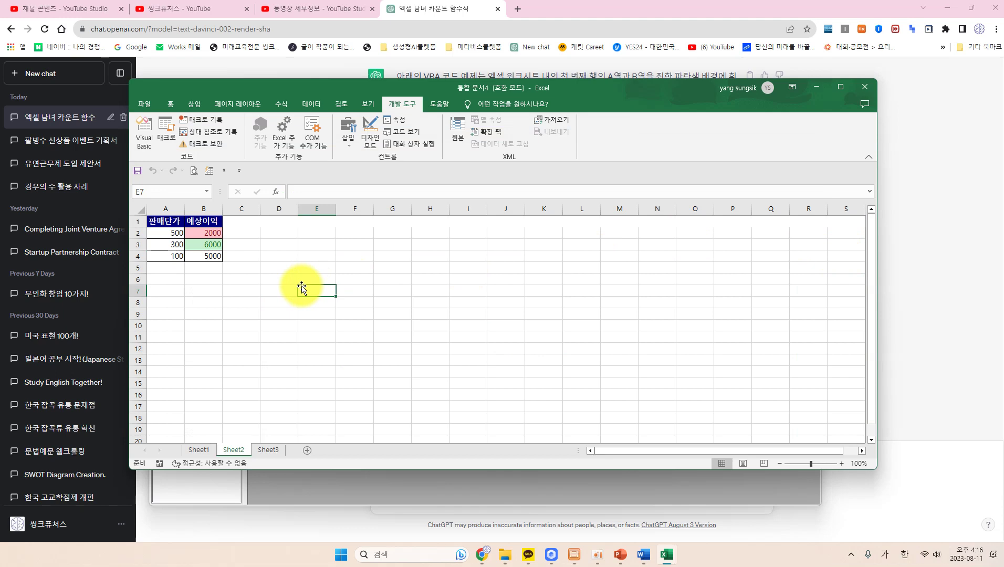
Return to the Visual Basic editor and review the current workbook object and the ApplyFormatting code in Module3.
{"action": "mouse_move", "coordinate": [666, 554]}
{"action": "left_click", "coordinate": [769, 505]}
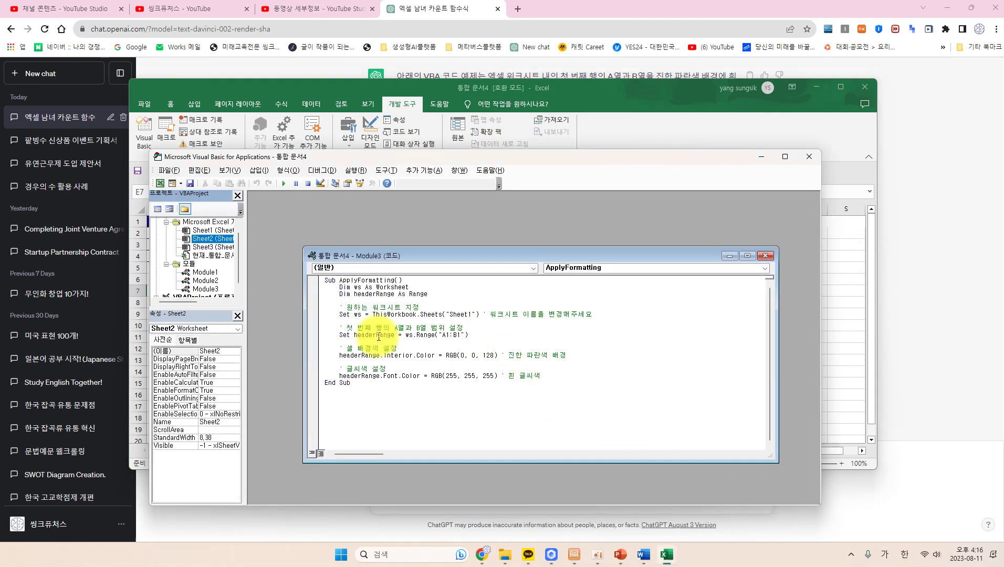
{"action": "left_click", "coordinate": [211, 256]}
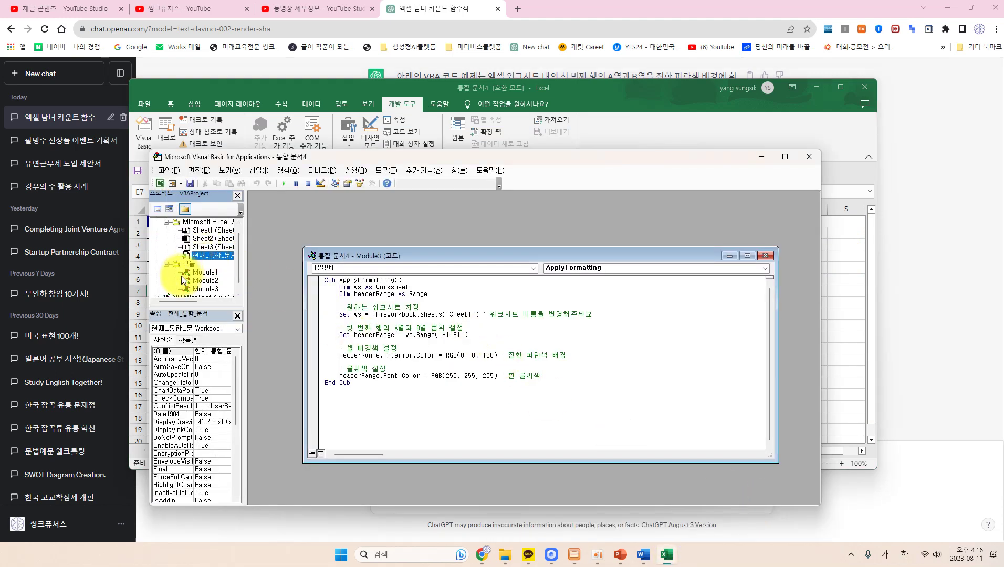
{"action": "left_click", "coordinate": [459, 293]}
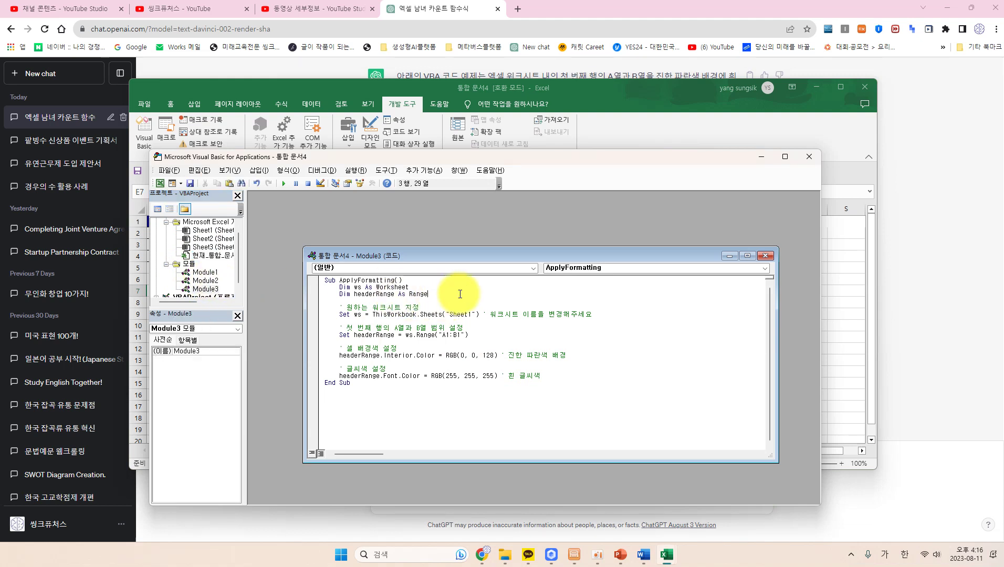
Minimize the Visual Basic editor and examine the header cells A1:B1 on Sheet2.
{"action": "left_click", "coordinate": [761, 156]}
{"action": "left_click_drag", "start_coordinate": [167, 225], "coordinate": [201, 225]}
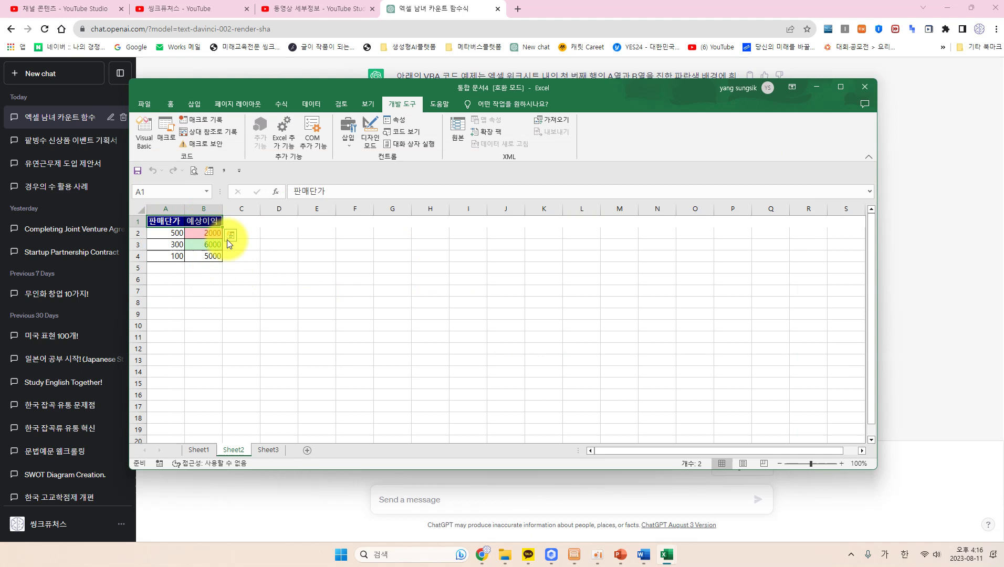
{"action": "left_click", "coordinate": [392, 303]}
Switch back to ChatGPT and review the question and answer about the VBA header formatting.
{"action": "left_click", "coordinate": [744, 493]}
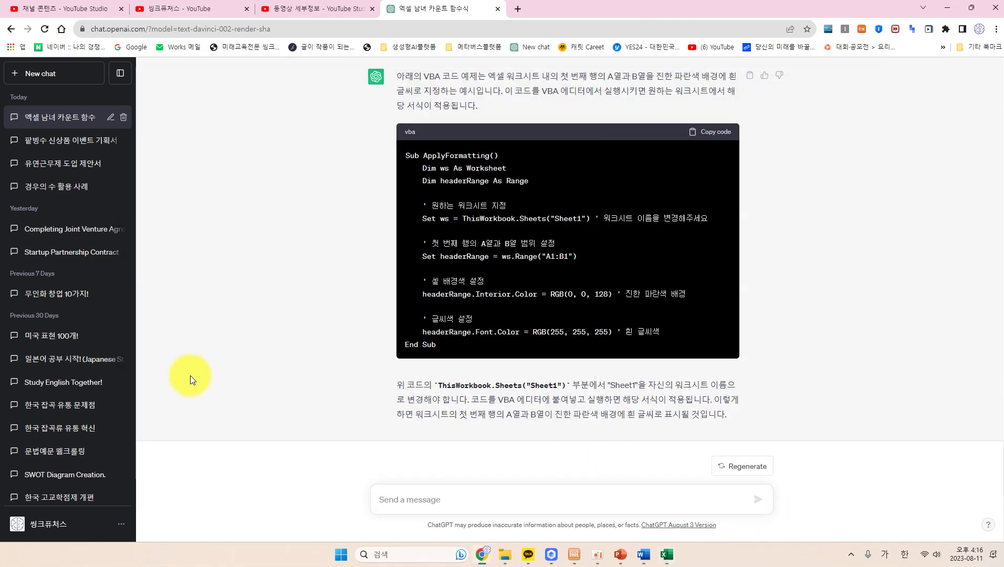
{"action": "scroll", "coordinate": [230, 371], "scroll_direction": "up", "scroll_amount": 5}
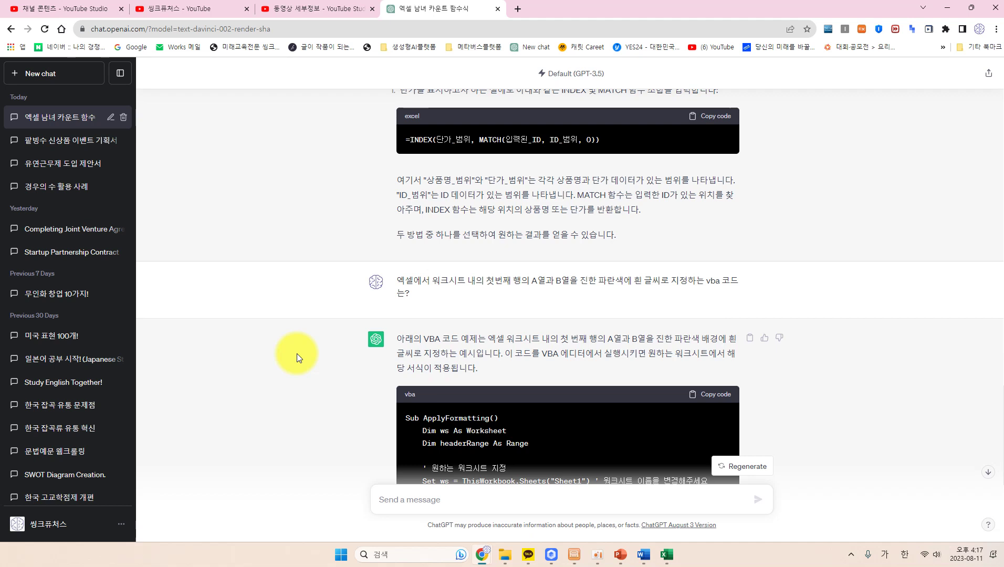
{"action": "key", "text": "alt+Tab"}
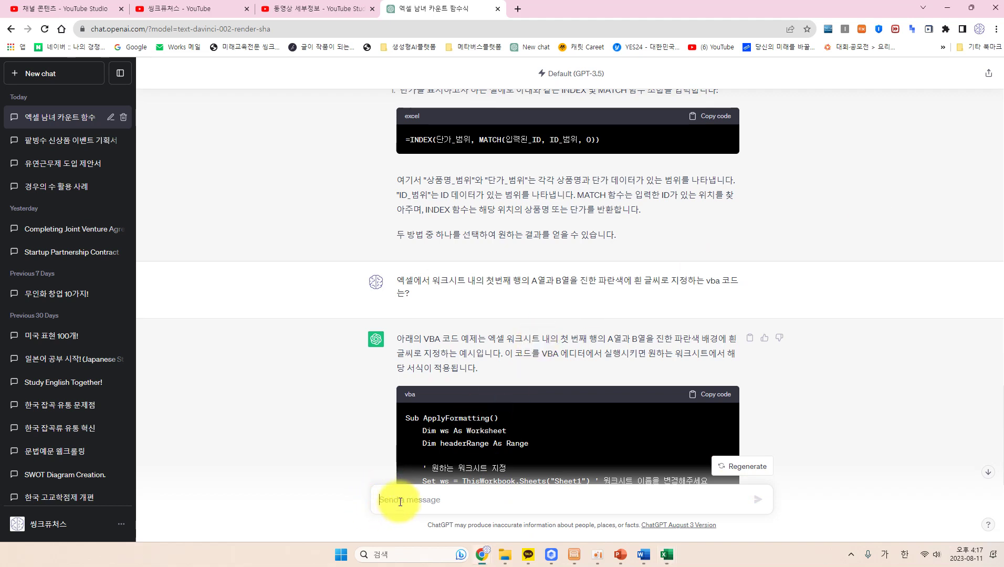
Ask "아파트 구입을 위해 대출을 받으려고 하는데 연이율이 5%일 때 대출금액별 상환기간에 따른 월상환 금액을 알 수 있는 엑셀 함수식 좀 알려줘" and read the answer.
{"action": "type", "text": "아파트 구입을 위해 대출을 받으려고 하는데 연이율이 5%일 때 대출금액별 상환기간에 따른 월상환금액을 알 수 있는 엑셀 함수식 좀 알려줘"}
{"action": "key", "text": "BackSpace"}
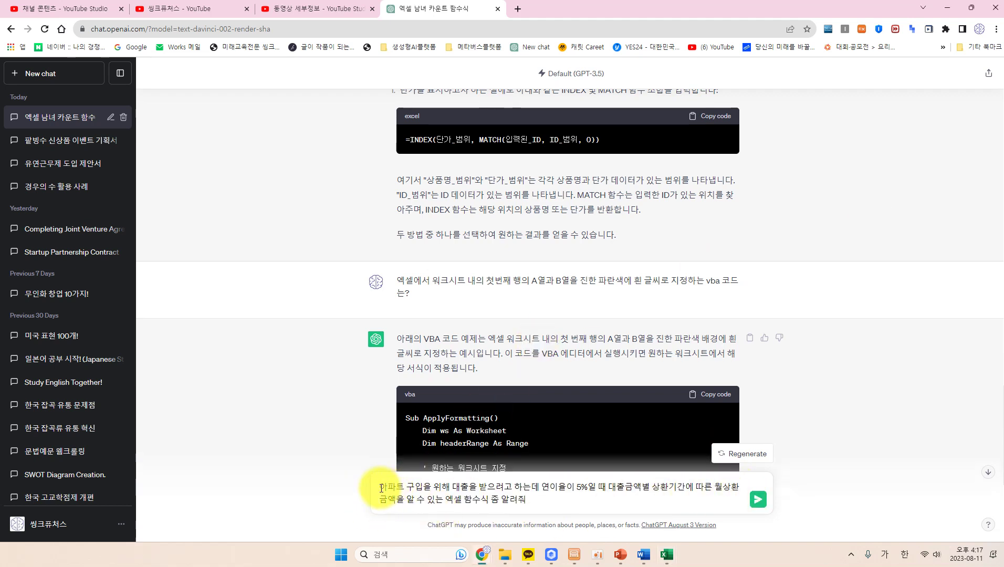
{"action": "left_click", "coordinate": [757, 500]}
{"action": "scroll", "coordinate": [272, 377], "scroll_direction": "down", "scroll_amount": 4}
{"action": "scroll", "coordinate": [273, 371], "scroll_direction": "down", "scroll_amount": 5}
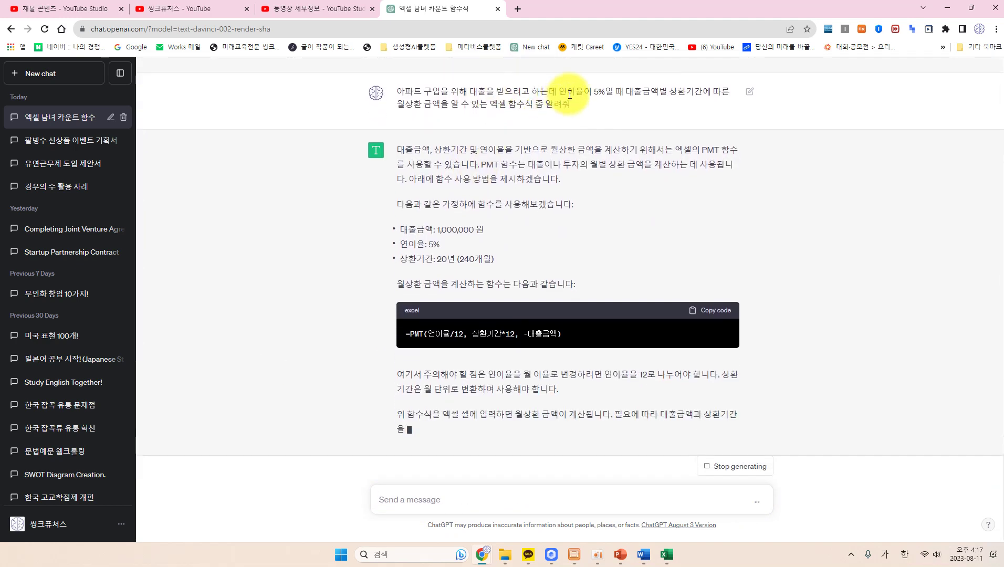
{"action": "scroll", "coordinate": [600, 176], "scroll_direction": "up", "scroll_amount": 2}
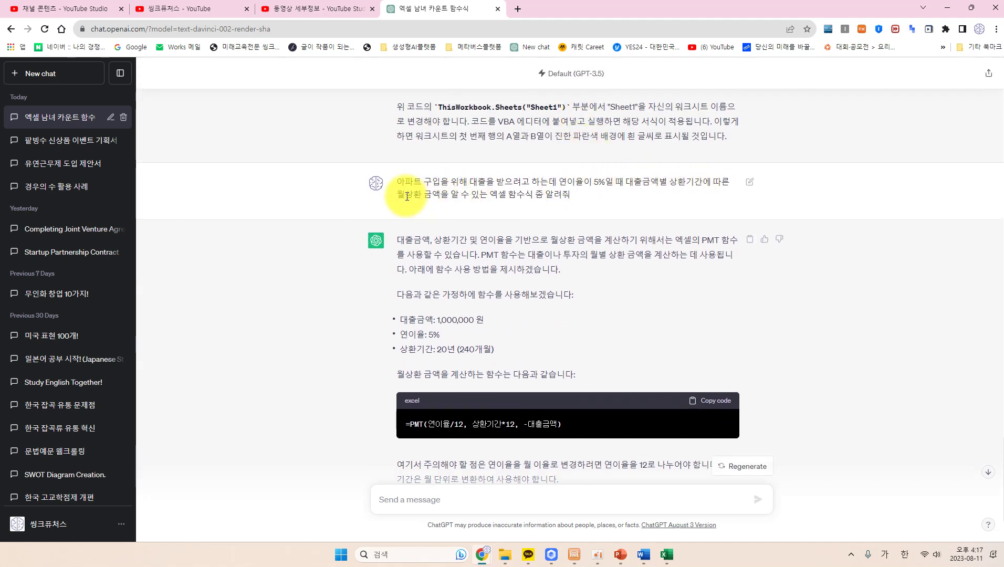
{"action": "scroll", "coordinate": [483, 195], "scroll_direction": "down", "scroll_amount": 1}
{"action": "scroll", "coordinate": [483, 195], "scroll_direction": "down", "scroll_amount": 1}
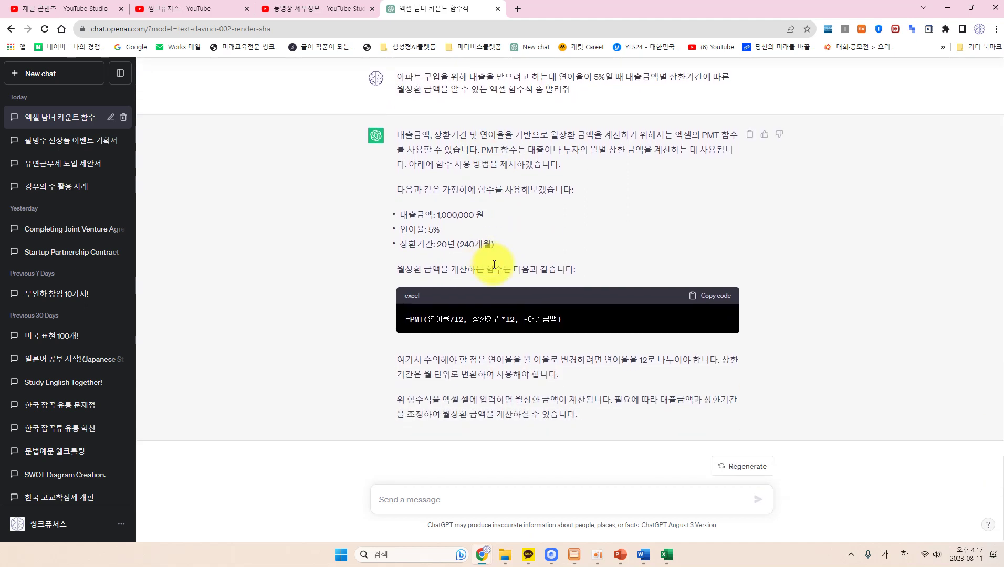
Copy the PMT formula from the answer, switch to Excel and paste it into cell A1 of a new worksheet.
{"action": "left_click", "coordinate": [698, 295]}
{"action": "mouse_move", "coordinate": [667, 561]}
{"action": "left_click", "coordinate": [656, 525]}
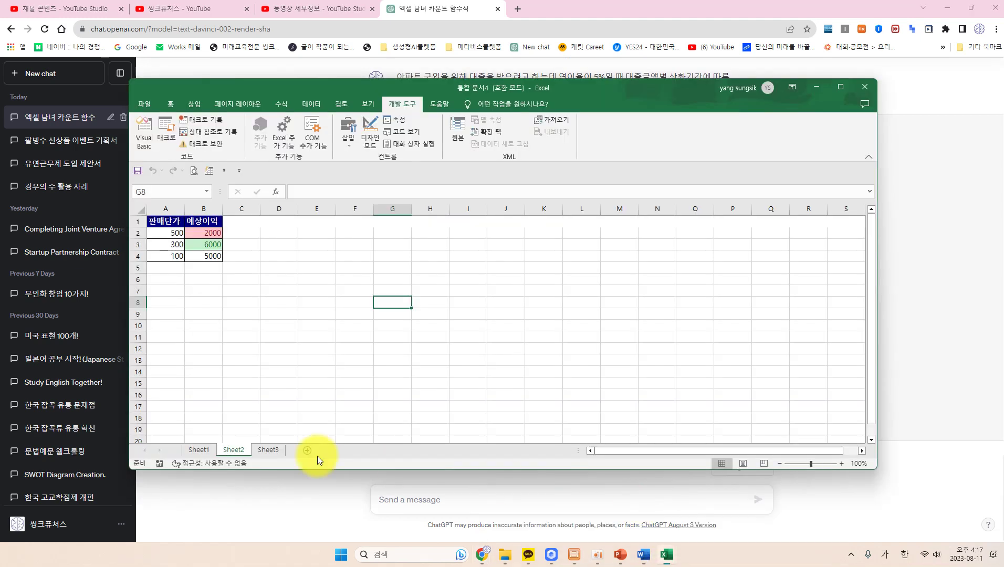
{"action": "left_click", "coordinate": [268, 450]}
{"action": "left_click", "coordinate": [305, 450]}
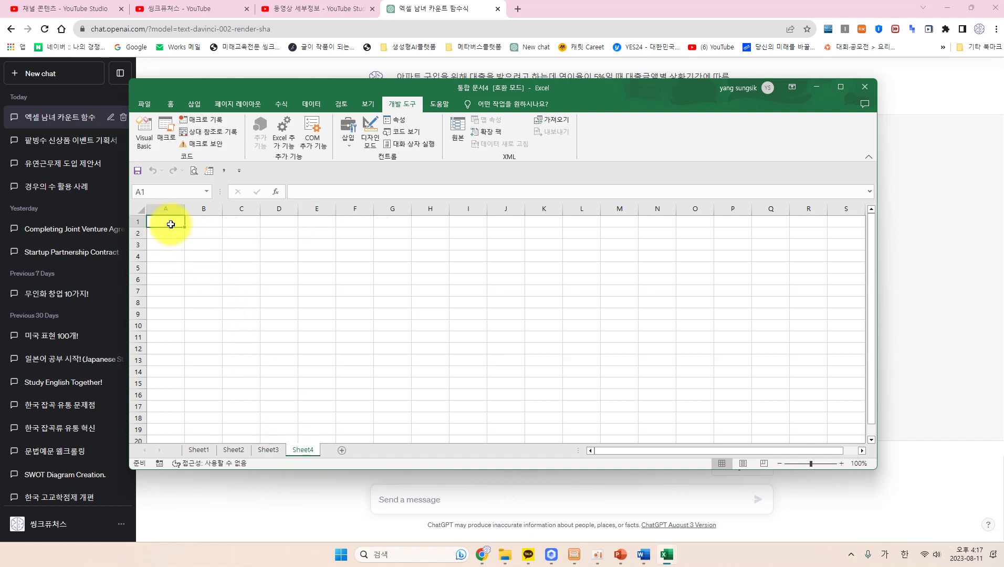
{"action": "type", "text": "=PMT(연이율/12, 상환기간*12, -대출금액)"}
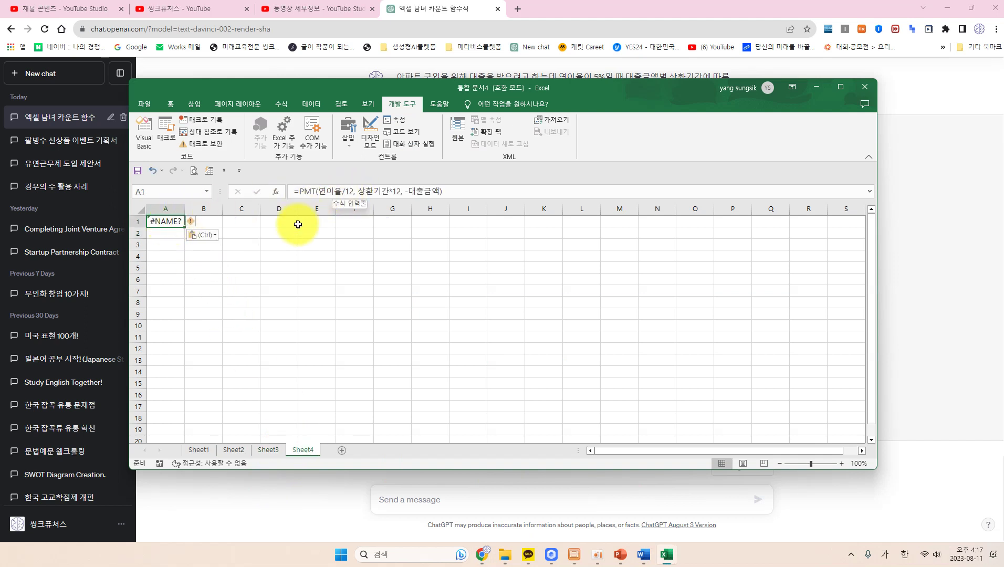
{"action": "left_click", "coordinate": [226, 269]}
{"action": "left_click", "coordinate": [174, 224]}
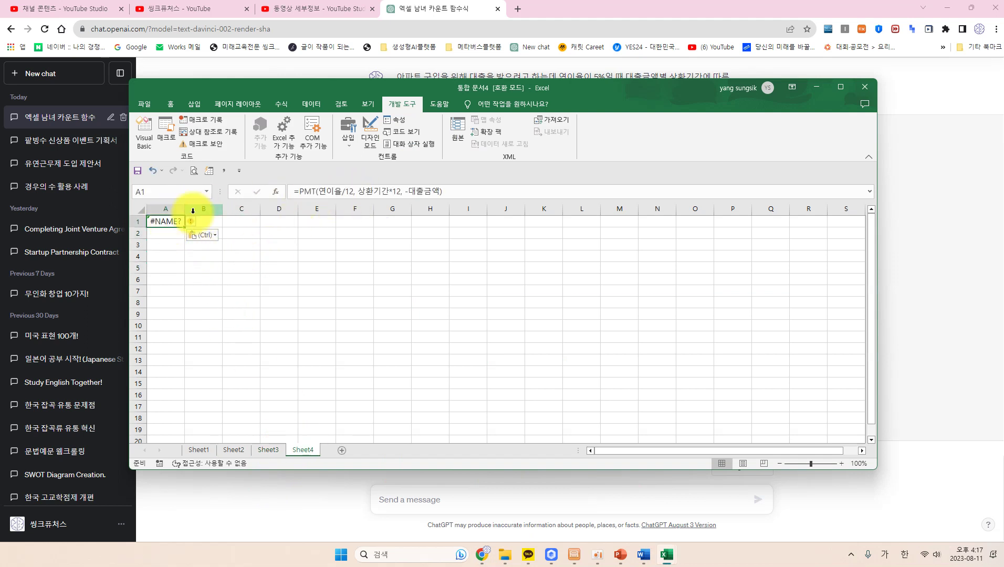
Replace the annual rate placeholder 연이율 in A1's PMT formula with 5.
{"action": "left_click", "coordinate": [326, 191]}
{"action": "key", "text": "BackSpace"}
{"action": "key", "text": "Delete"}
{"action": "key", "text": "Delete"}
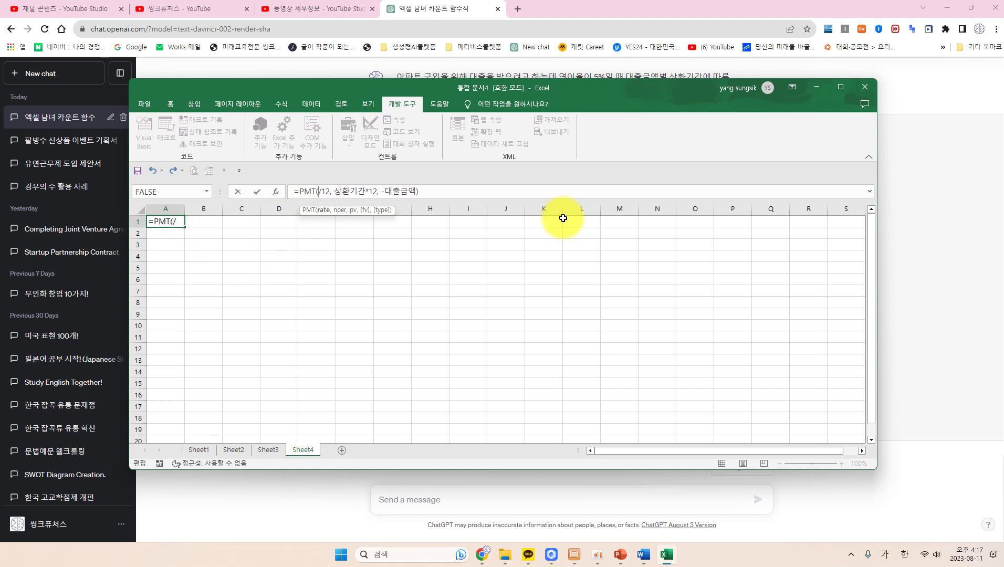
{"action": "type", "text": "5"}
{"action": "key", "text": "Right"}
{"action": "key", "text": "Right"}
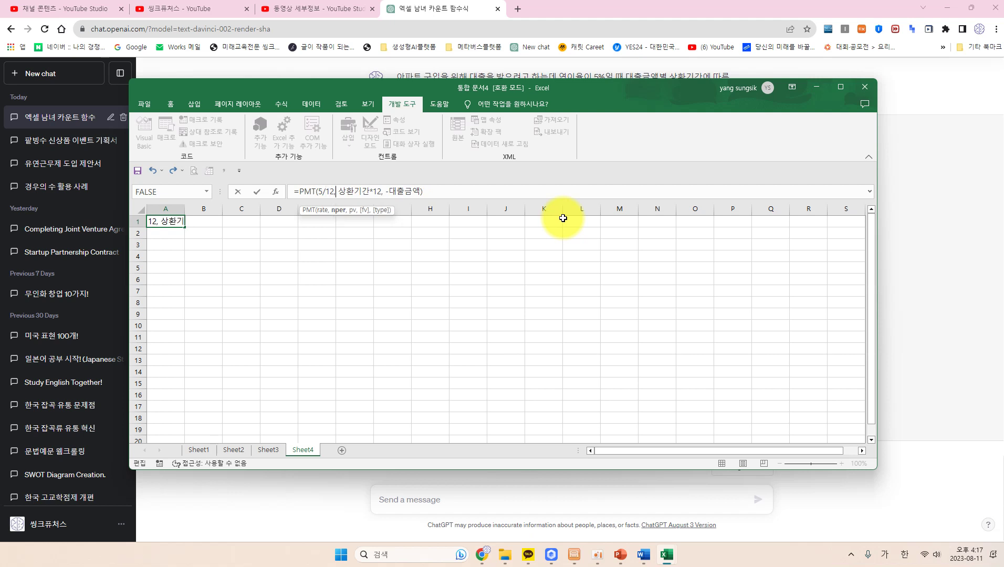
Replace the repayment period placeholder 상환기간 in A1's PMT formula with 3.
{"action": "key", "text": "Delete"}
{"action": "key", "text": "Delete"}
{"action": "key", "text": "Delete"}
{"action": "key", "text": "Delete"}
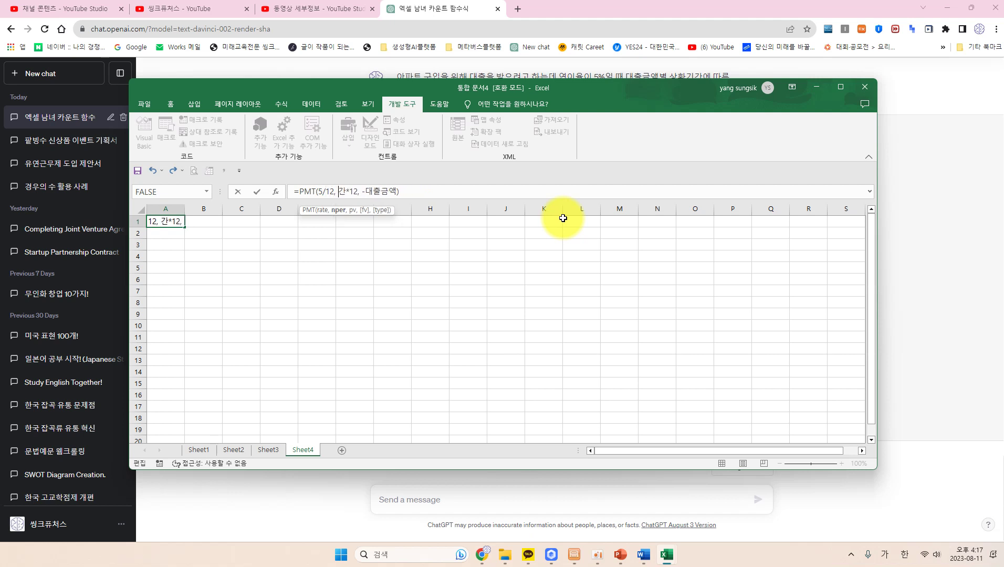
{"action": "type", "text": "3"}
{"action": "key", "text": "Right"}
{"action": "key", "text": "Right"}
{"action": "key", "text": "Right"}
{"action": "key", "text": "Right"}
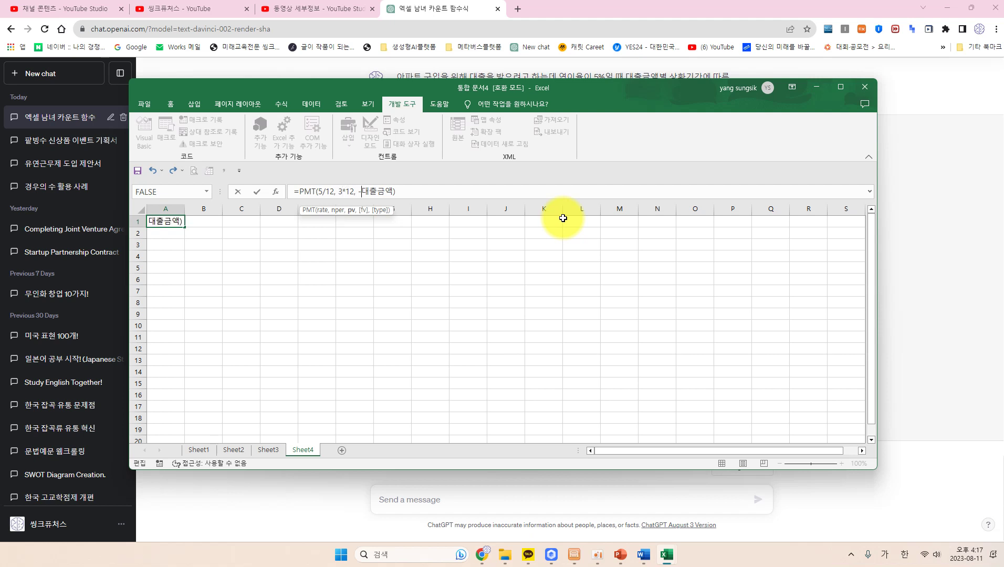
Replace the loan amount placeholder 대출금액 in the PMT formula with 100000000, enter the formula and select A1 again.
{"action": "key", "text": "Delete"}
{"action": "key", "text": "Delete"}
{"action": "key", "text": "Delete"}
{"action": "key", "text": "Delete"}
{"action": "type", "text": "100000000"}
{"action": "key", "text": "Return"}
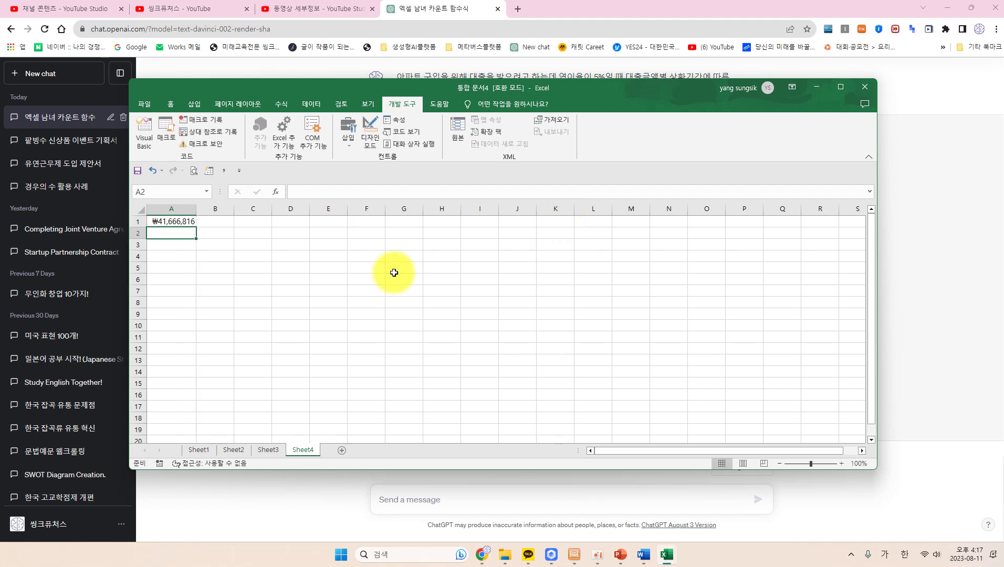
{"action": "left_click", "coordinate": [185, 221]}
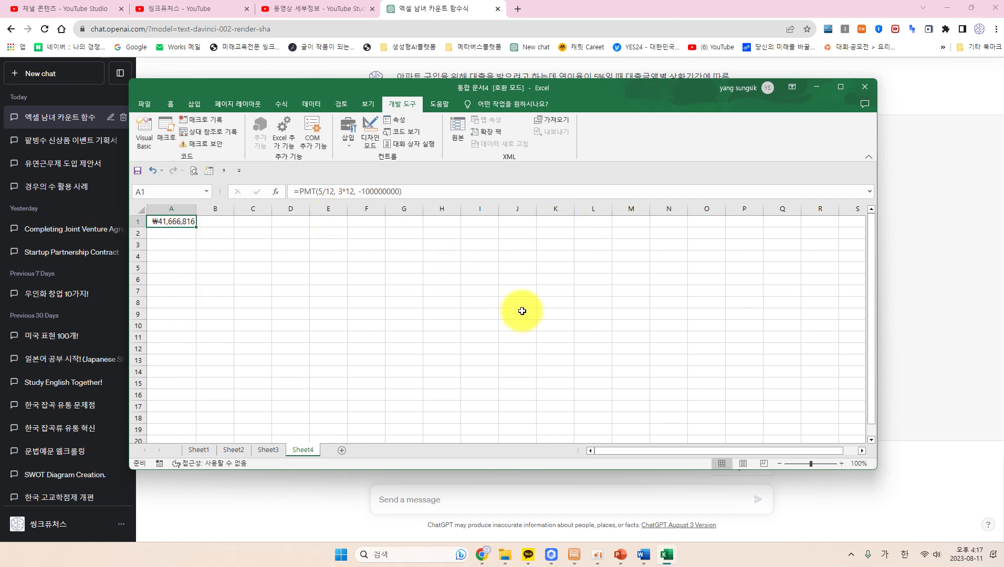
Switch to ChatGPT, highlight 대출금액별 and 월상환 금액 in the loan question, and return to Excel.
{"action": "left_click", "coordinate": [330, 505]}
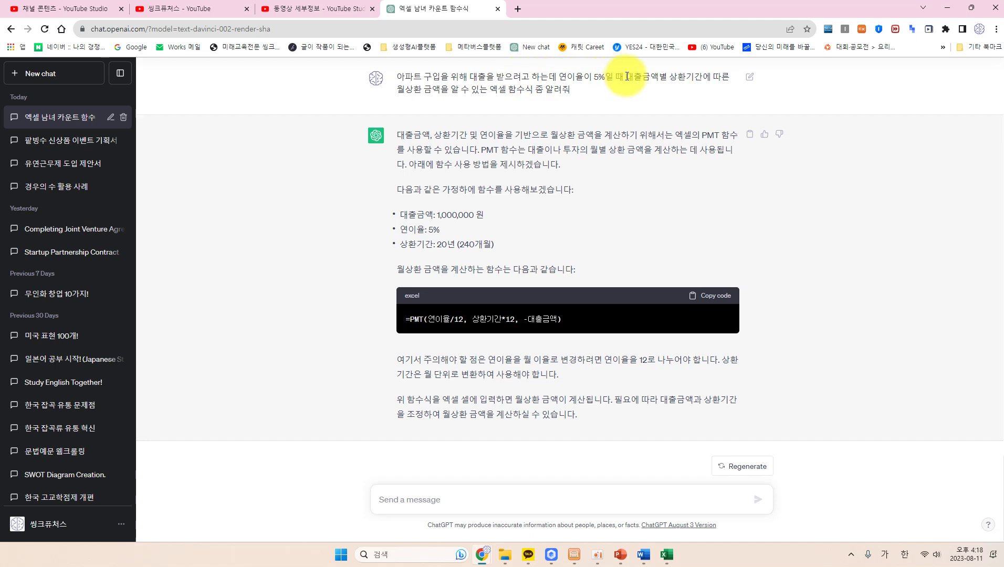
{"action": "left_click_drag", "start_coordinate": [626, 76], "coordinate": [664, 75]}
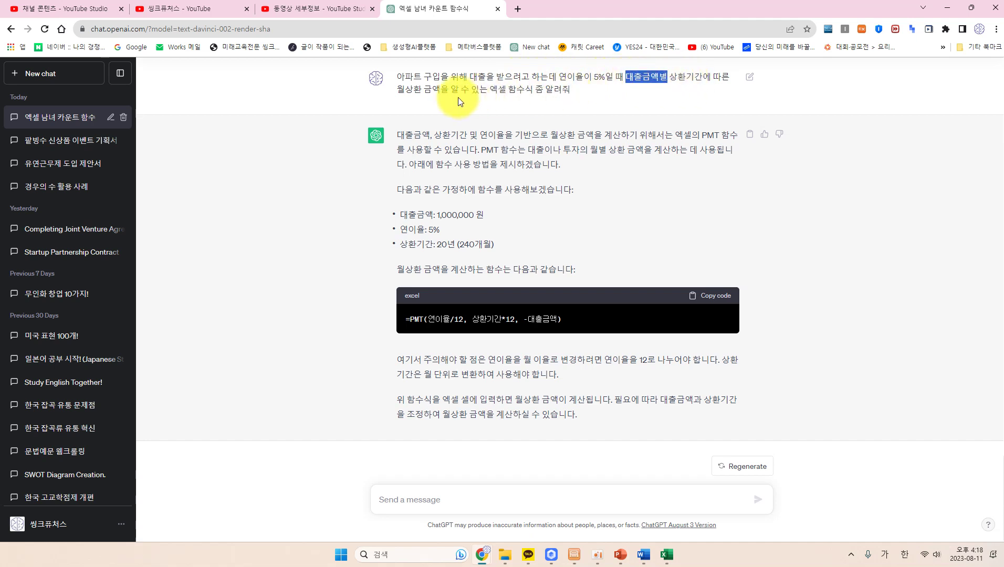
{"action": "left_click_drag", "start_coordinate": [395, 90], "coordinate": [439, 89]}
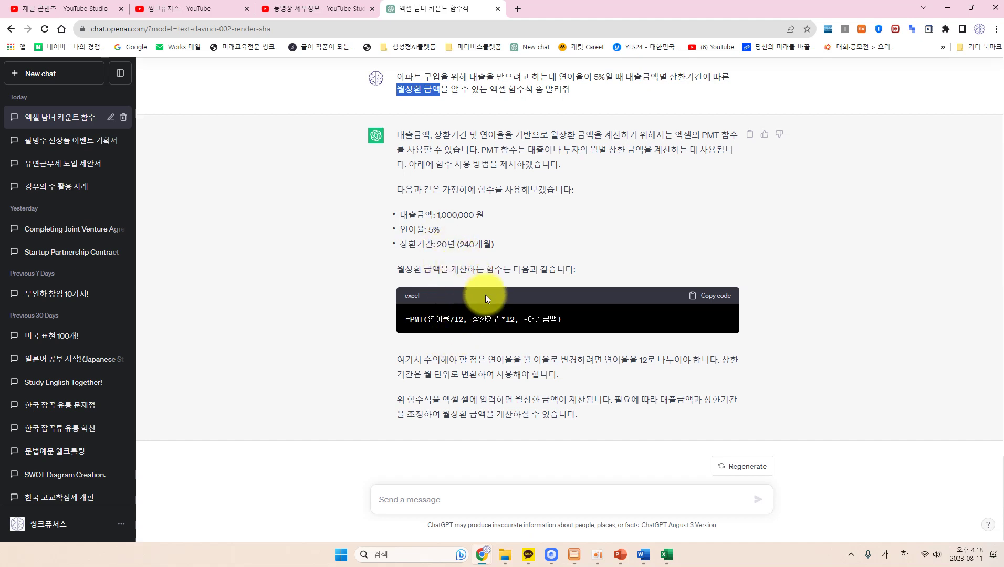
{"action": "key", "text": "alt"}
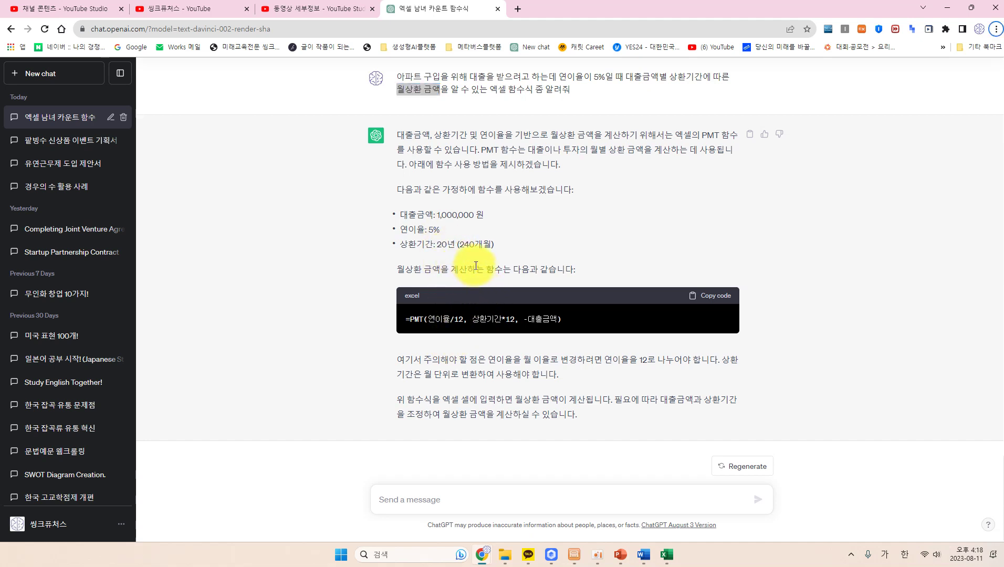
{"action": "key", "text": "alt+Tab"}
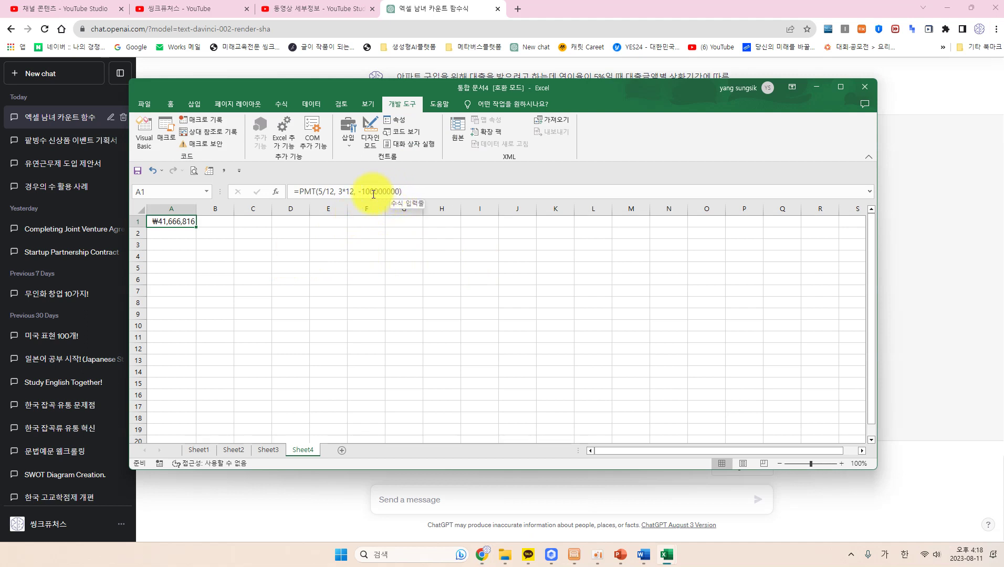
{"action": "left_click_drag", "start_coordinate": [385, 191], "coordinate": [363, 191]}
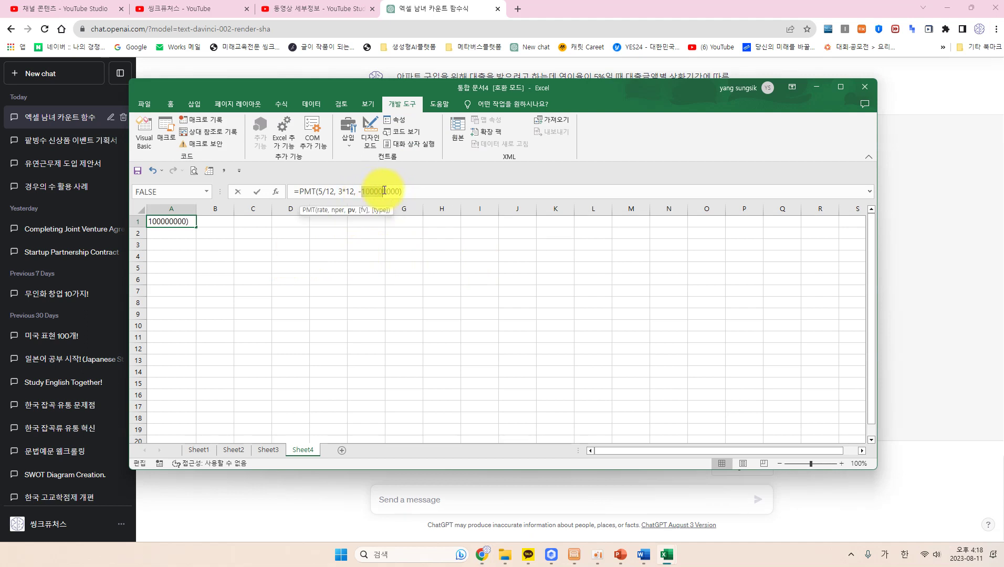
{"action": "left_click", "coordinate": [307, 266]}
{"action": "left_click", "coordinate": [217, 257]}
{"action": "key", "text": "Escape"}
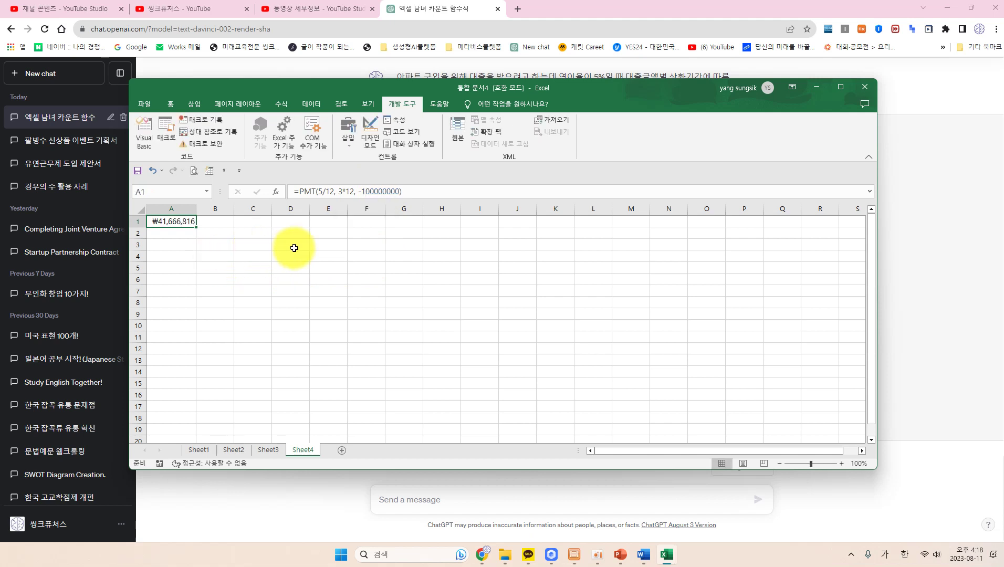
Change the loan amount in A1's PMT formula to 1000000 and view the recalculated cell.
{"action": "left_click", "coordinate": [362, 191]}
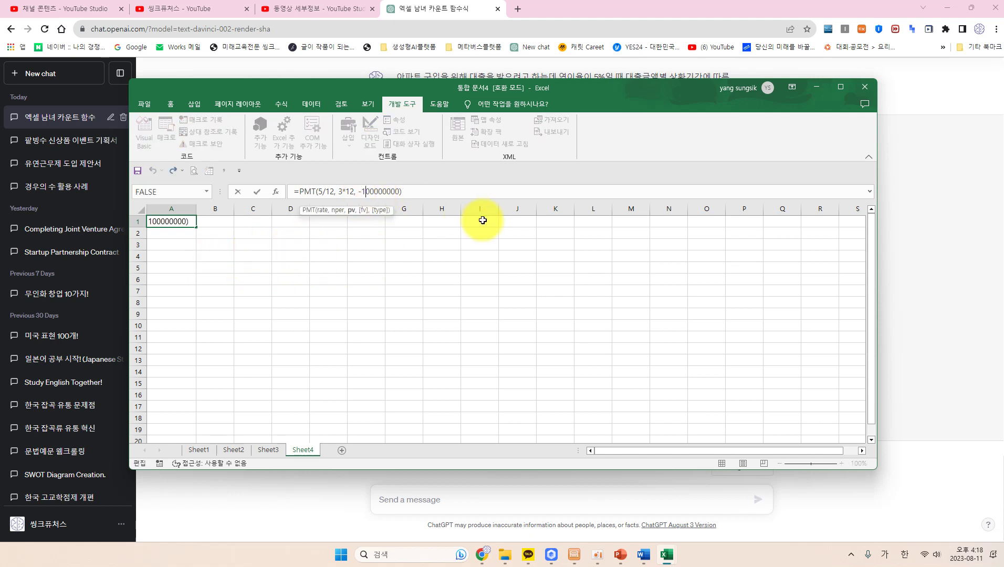
{"action": "key", "text": "Return"}
{"action": "left_click", "coordinate": [175, 221]}
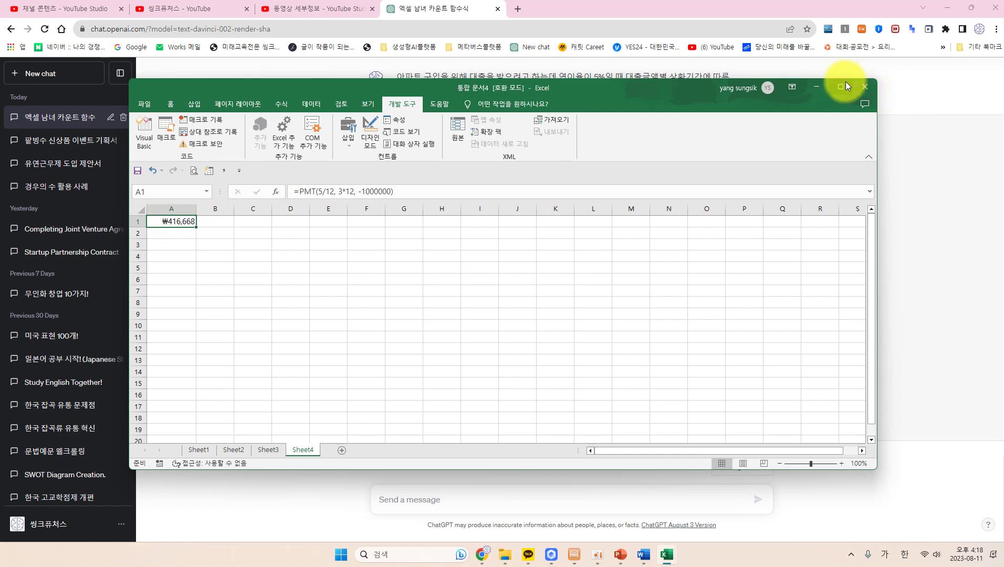
Minimize the Excel workbook and look back through the ChatGPT conversation from the PMT answer up to the COUNTIF answer.
{"action": "left_click", "coordinate": [816, 88]}
{"action": "scroll", "coordinate": [286, 348], "scroll_direction": "up", "scroll_amount": 4}
{"action": "scroll", "coordinate": [287, 348], "scroll_direction": "down", "scroll_amount": 4}
{"action": "scroll", "coordinate": [287, 348], "scroll_direction": "up", "scroll_amount": 4}
{"action": "scroll", "coordinate": [288, 348], "scroll_direction": "down", "scroll_amount": 4}
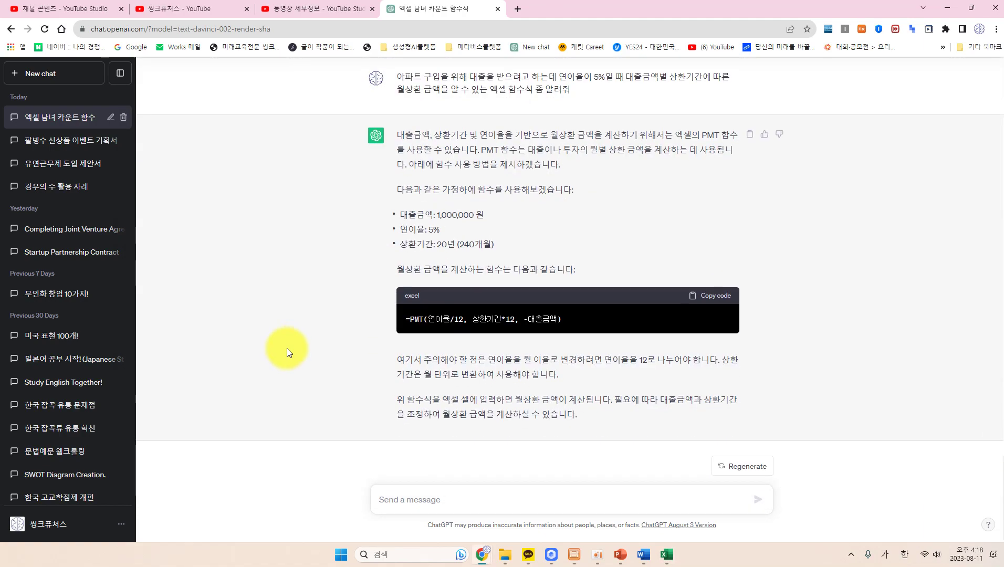
{"action": "scroll", "coordinate": [287, 348], "scroll_direction": "up", "scroll_amount": 15}
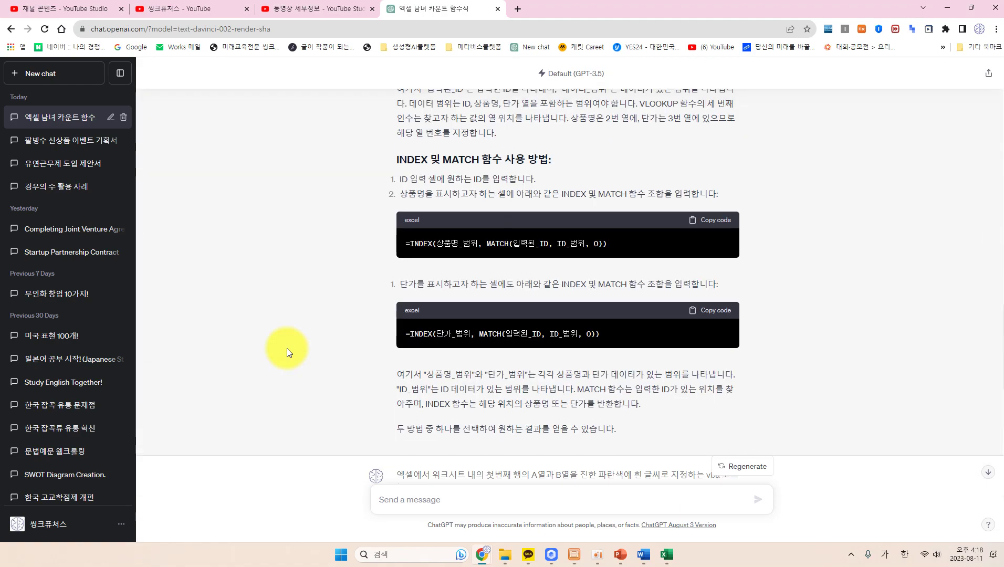
{"action": "scroll", "coordinate": [287, 347], "scroll_direction": "up", "scroll_amount": 10}
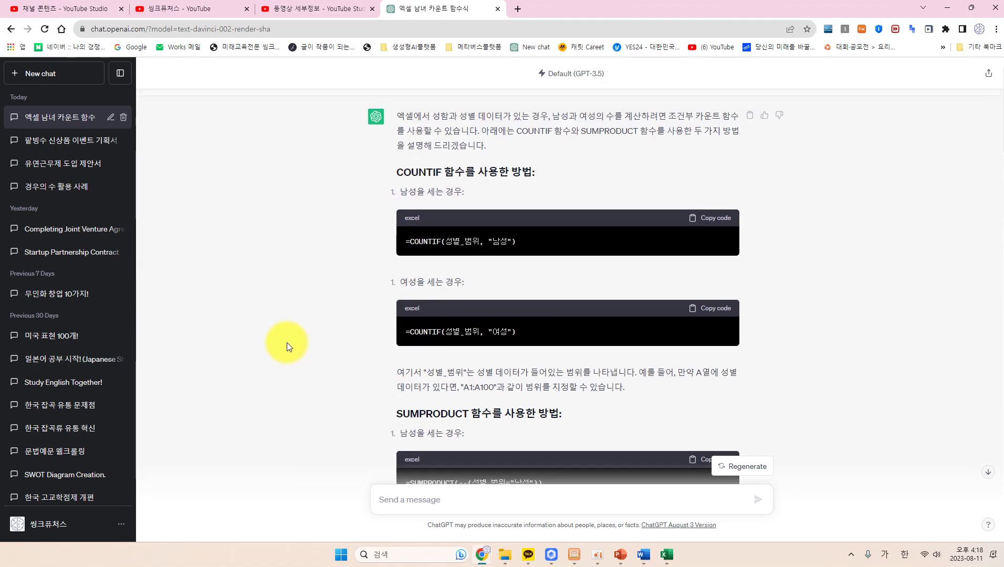